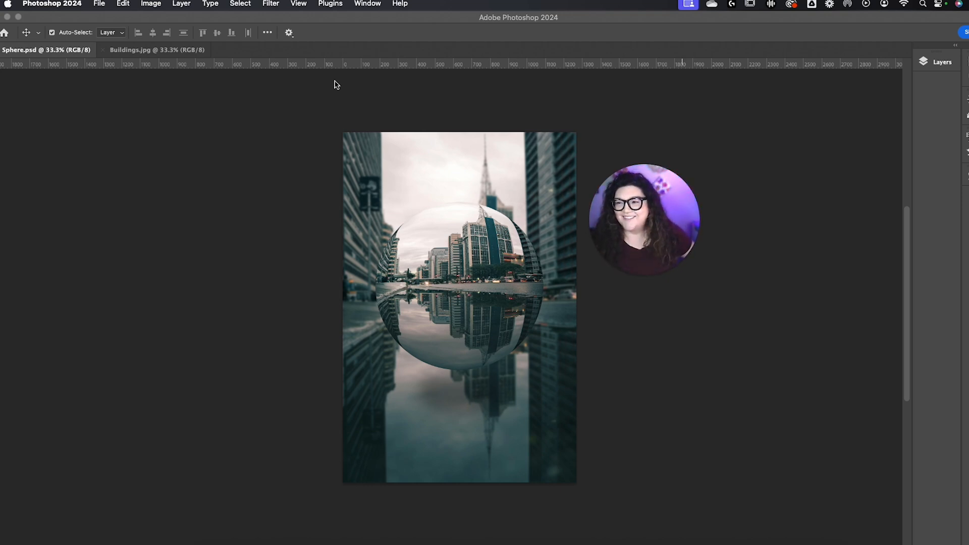
# Step: Switch to the Buildings.jpg document and unlock its Background layer
pyautogui.click(150, 55)
pyautogui.click(150, 56)
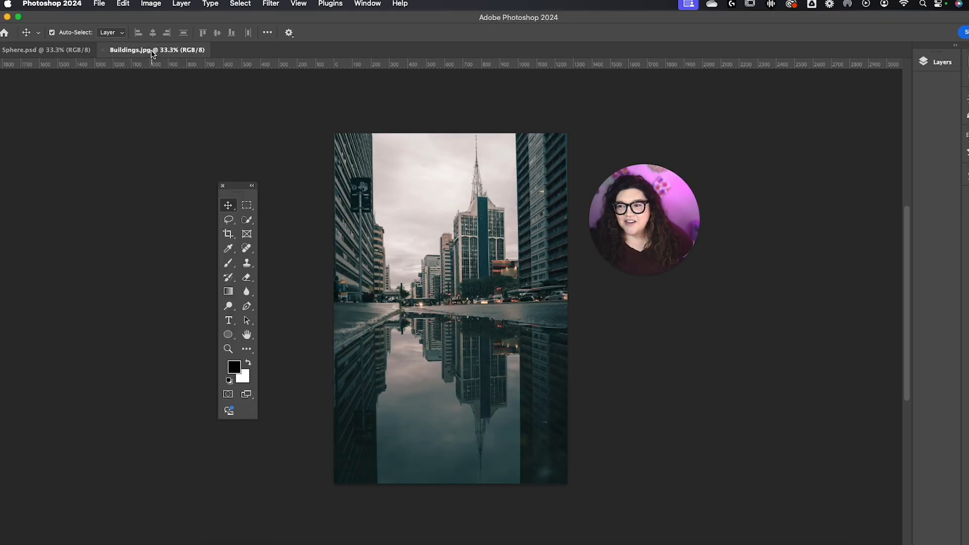
pyautogui.moveTo(669, 242); pyautogui.dragTo(686, 242)
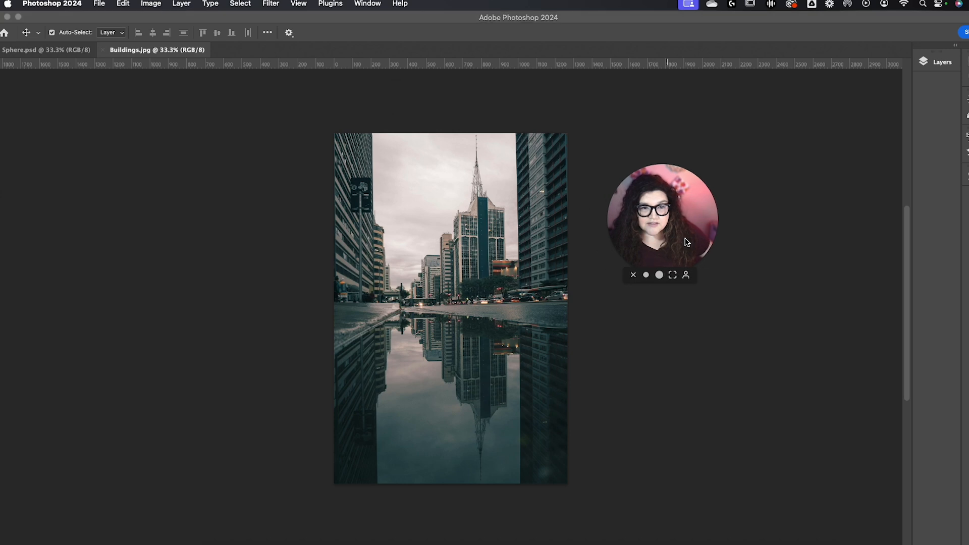
pyautogui.click(930, 66)
pyautogui.click(925, 64)
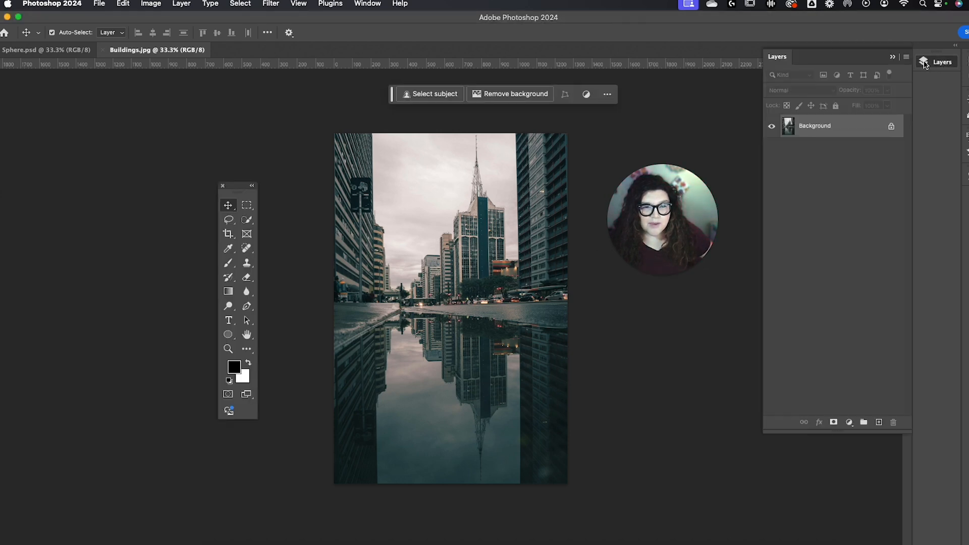
pyautogui.click(891, 126)
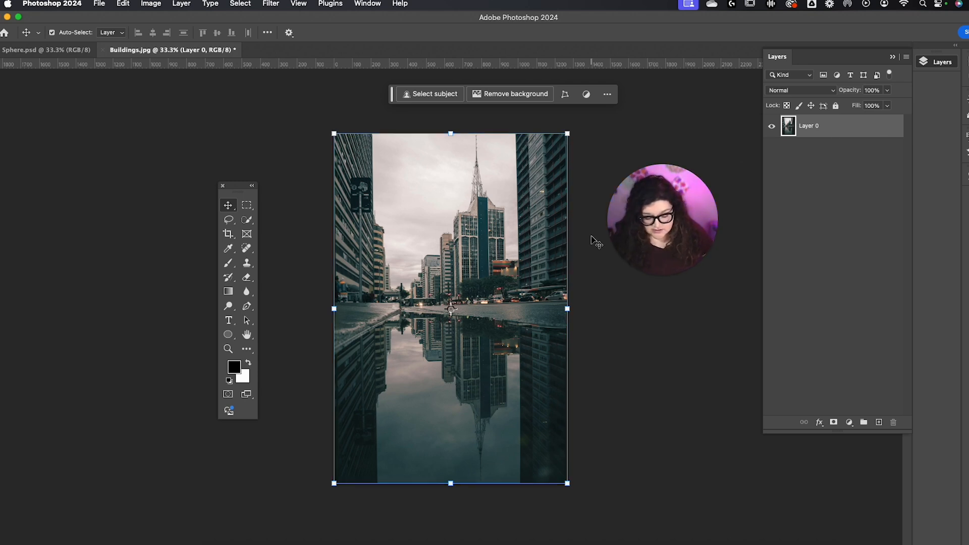
# Step: Adjust the unlocked photo layer with Levels, setting the input values to 7, 1.08 and 241
pyautogui.press('super+l')
pyautogui.moveTo(807, 392); pyautogui.dragTo(812, 392)
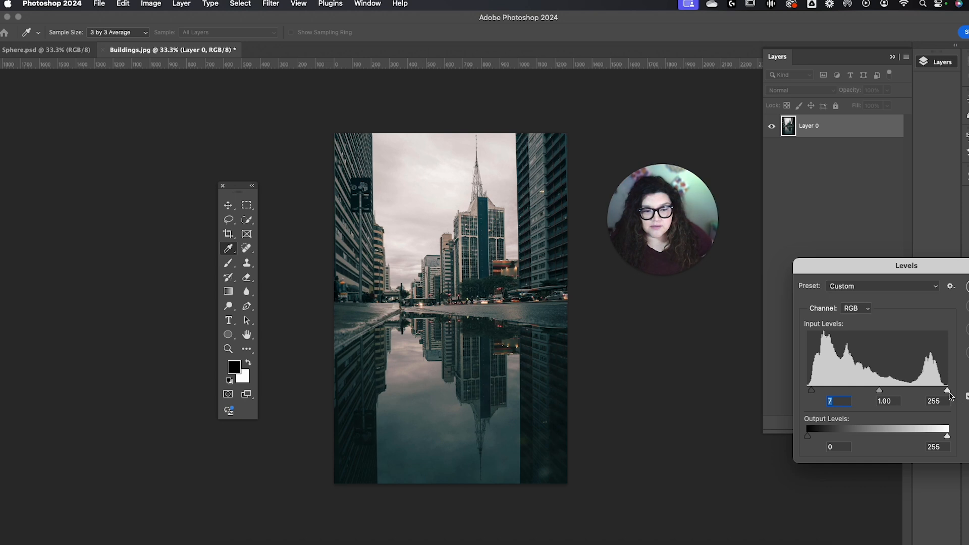
pyautogui.moveTo(947, 390); pyautogui.dragTo(941, 390)
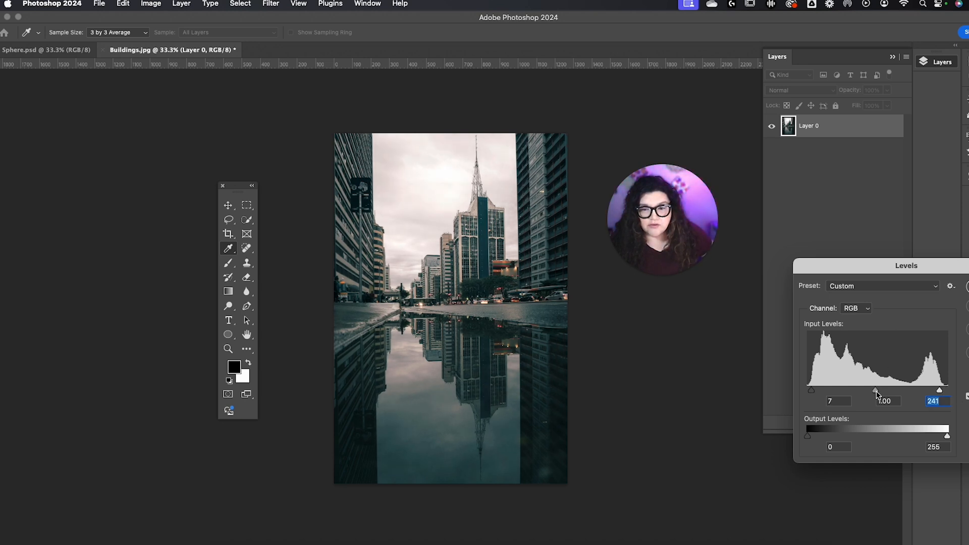
pyautogui.moveTo(874, 391); pyautogui.dragTo(871, 392)
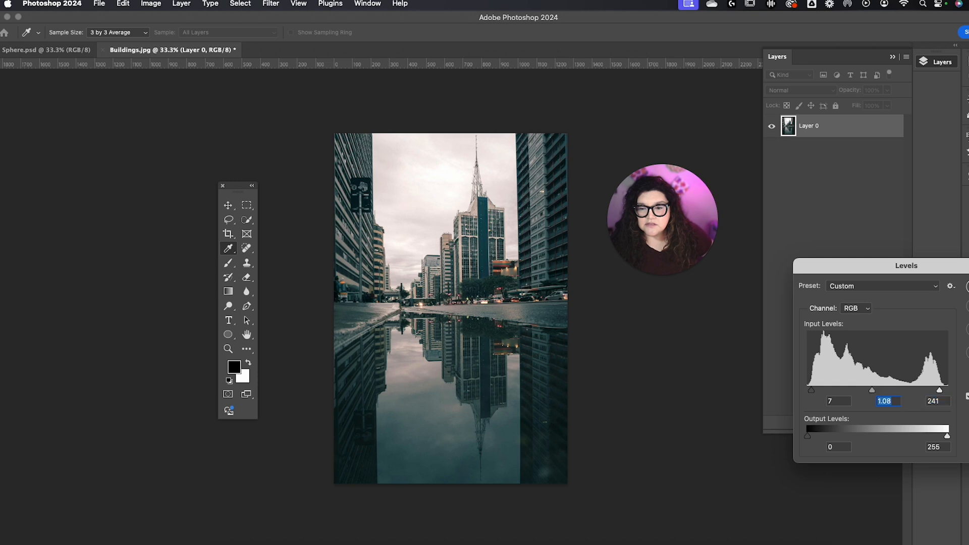
pyautogui.press('Return')
pyautogui.press('v')
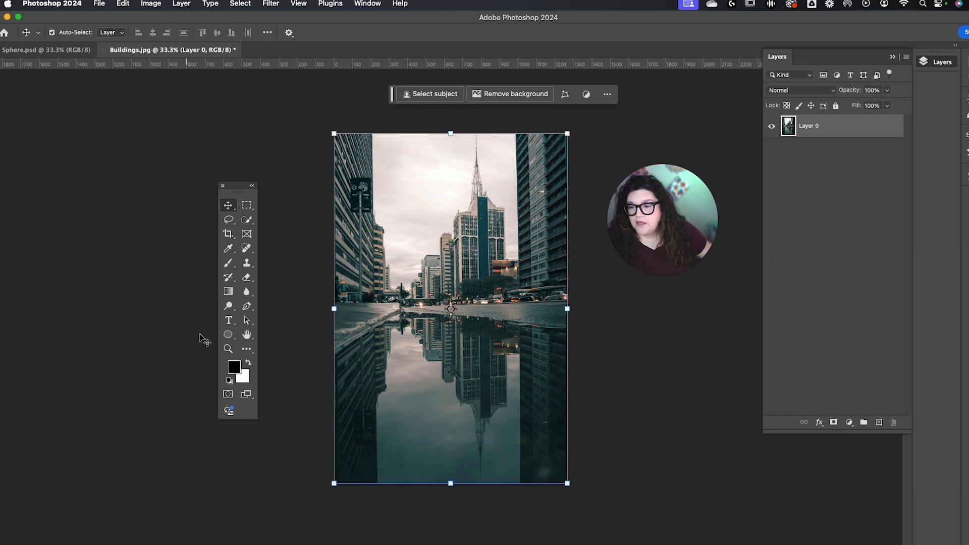
# Step: Draw a black circle about 903 px wide and centre it horizontally and vertically on the photo
pyautogui.click(228, 337)
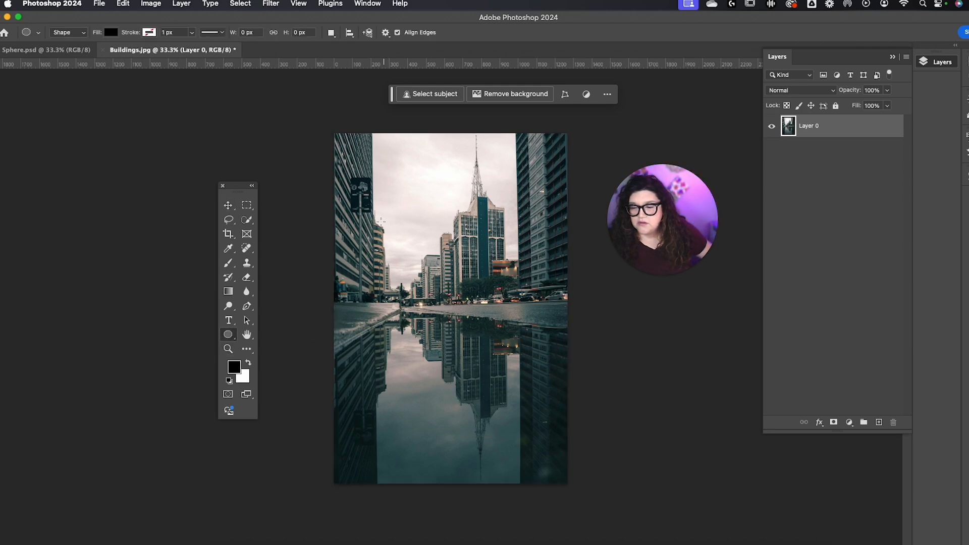
pyautogui.moveTo(378, 221); pyautogui.dragTo(544, 388)
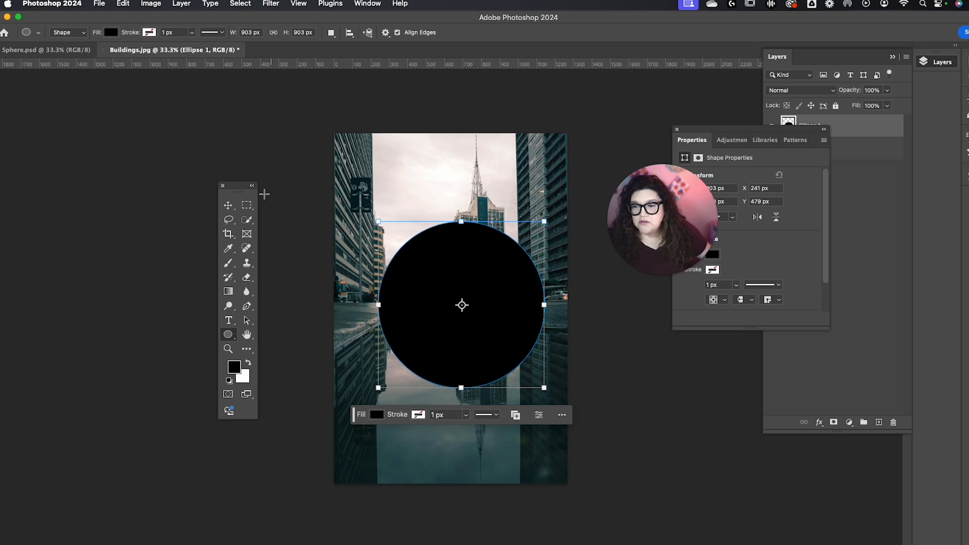
pyautogui.click(228, 205)
pyautogui.moveTo(438, 279)
pyautogui.mouseDown()
pyautogui.moveTo(427, 283)
pyautogui.moveTo(429, 297)
pyautogui.moveTo(427, 269)
pyautogui.mouseUp()
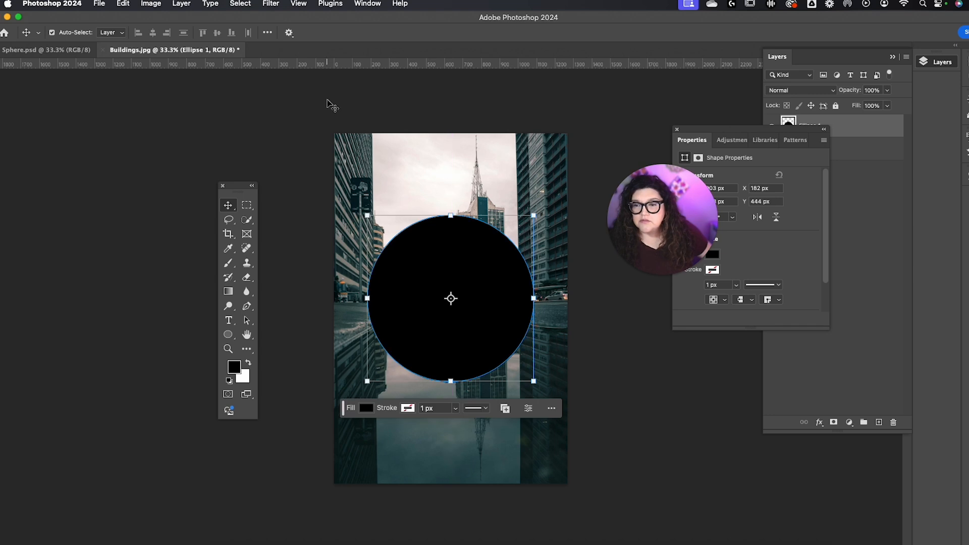
pyautogui.moveTo(329, 102); pyautogui.dragTo(498, 304)
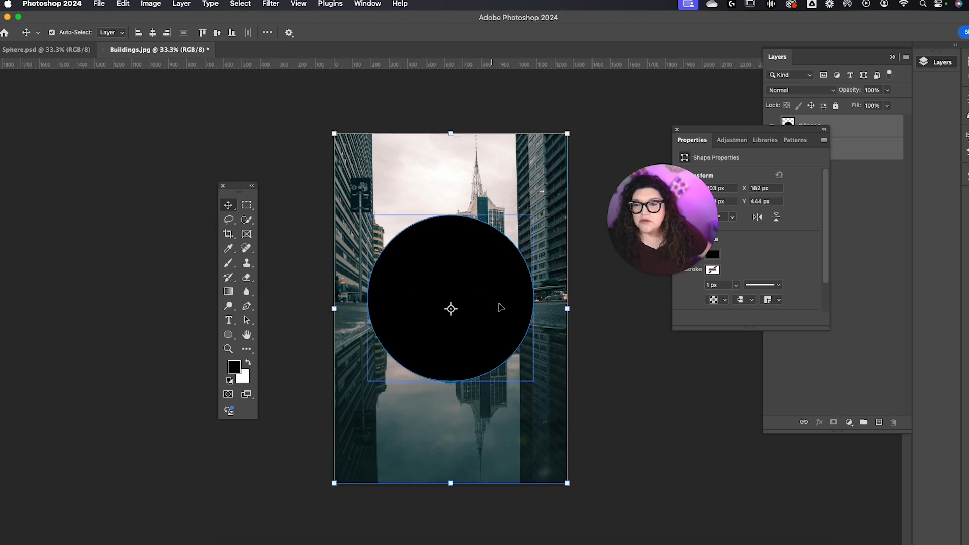
pyautogui.click(217, 33)
pyautogui.click(868, 216)
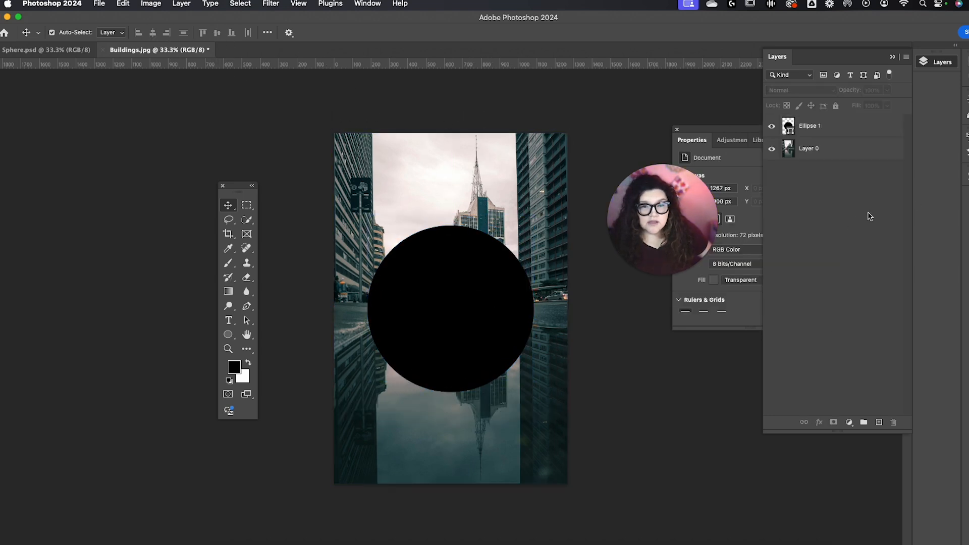
# Step: Duplicate Layer 0 and place the copy above the Ellipse 1 layer
pyautogui.click(830, 151)
pyautogui.moveTo(835, 152); pyautogui.dragTo(879, 421)
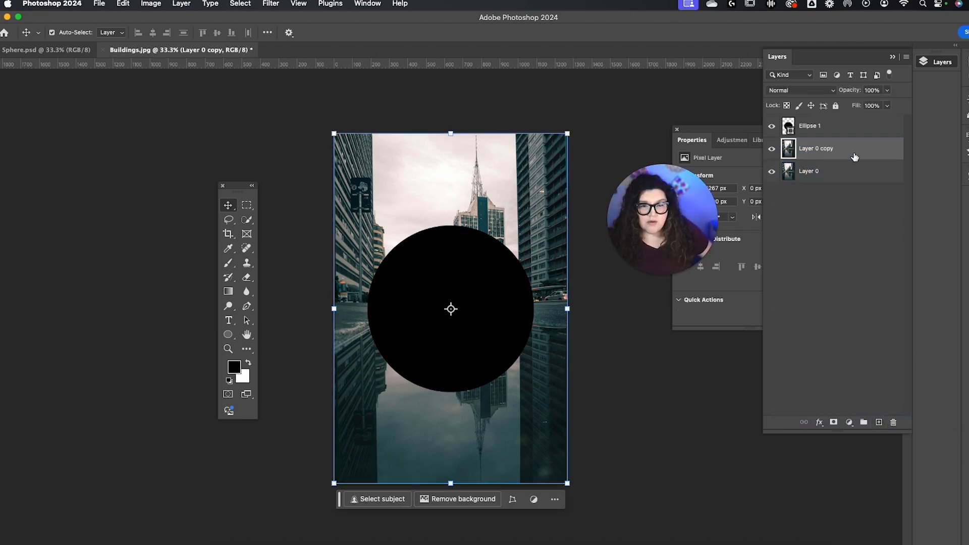
pyautogui.moveTo(854, 151); pyautogui.dragTo(853, 121)
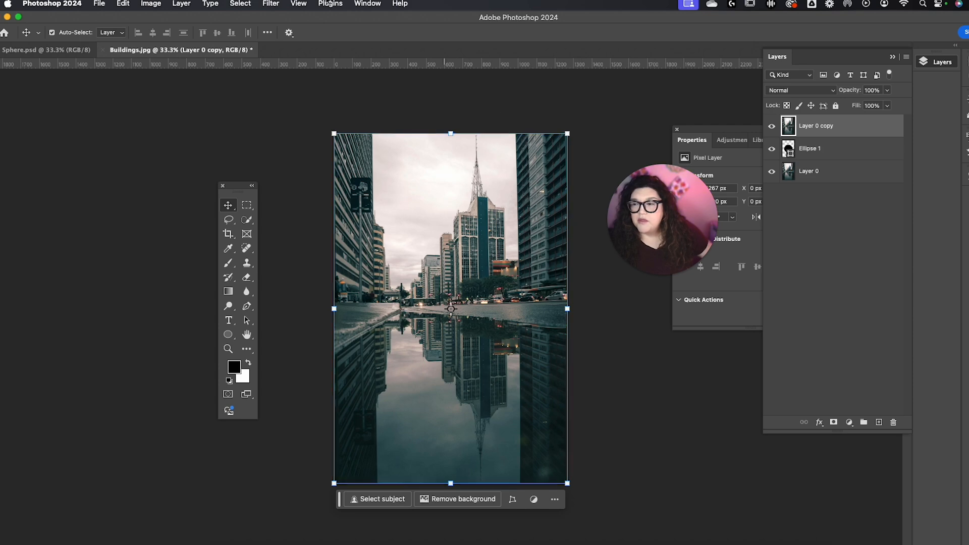
# Step: Apply the Spherize filter to Layer 0 copy with an amount of 100% in Normal mode
pyautogui.click(271, 5)
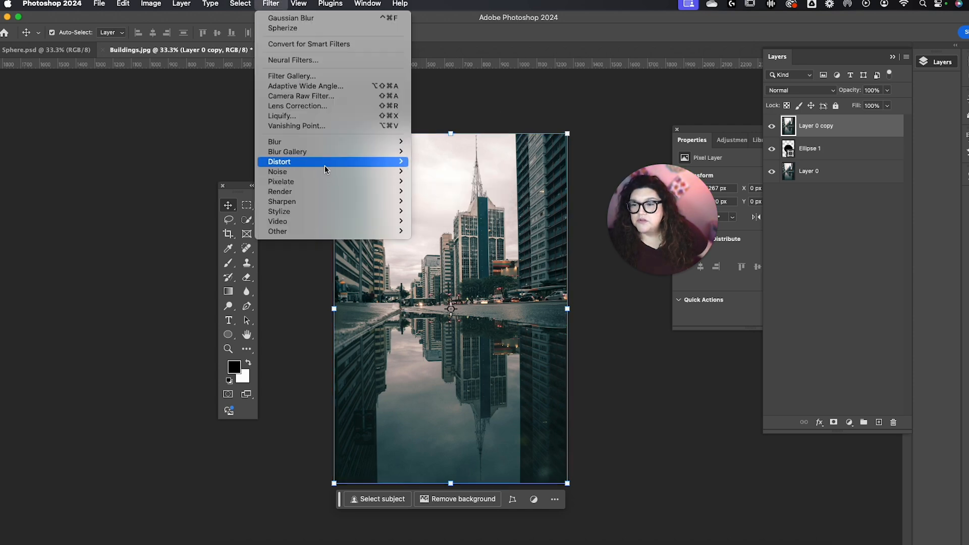
pyautogui.moveTo(325, 165)
pyautogui.click(468, 215)
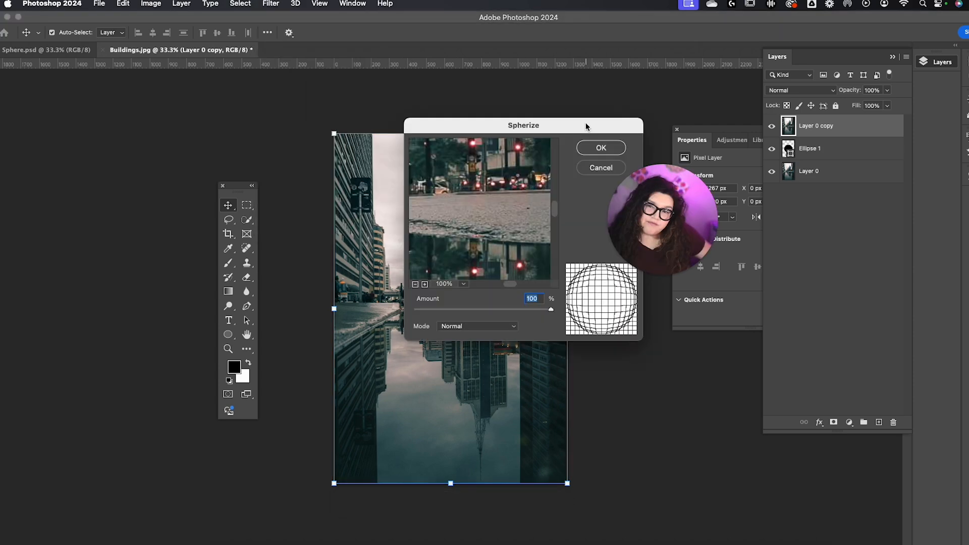
pyautogui.moveTo(585, 126); pyautogui.dragTo(533, 106)
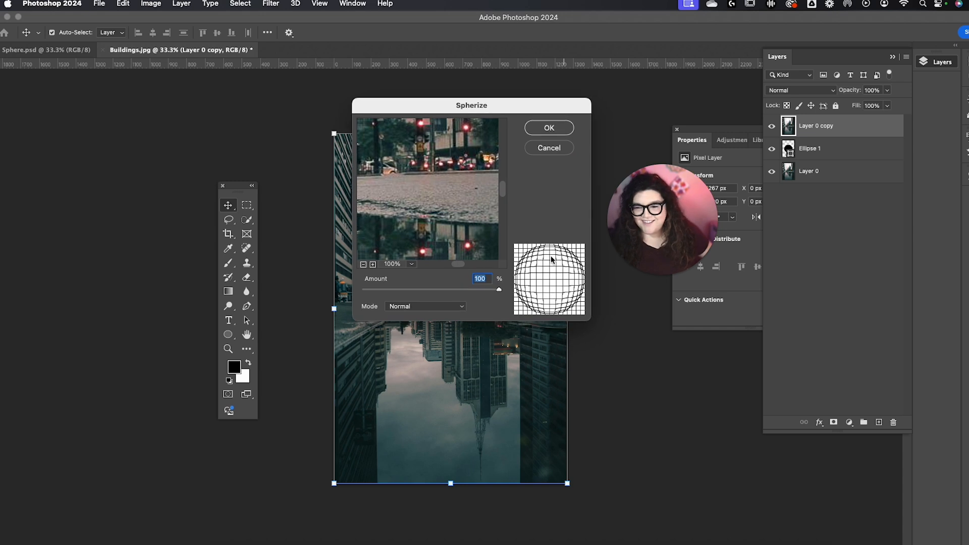
pyautogui.click(545, 132)
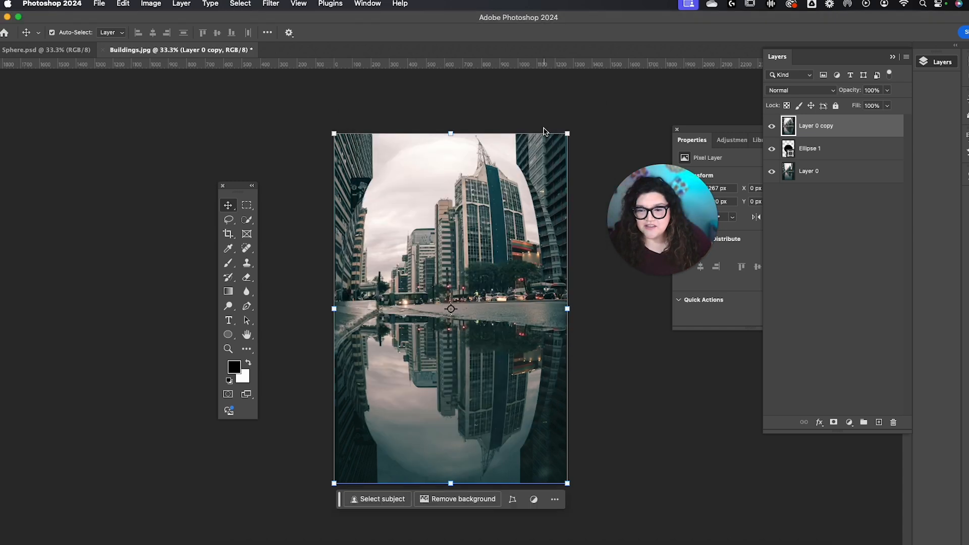
# Step: Bring Ellipse 1 above Layer 0 copy and scale the copy to the circle's bounds, about 71.27% wide and 47.53% high
pyautogui.moveTo(880, 148); pyautogui.dragTo(879, 125)
pyautogui.click(401, 157)
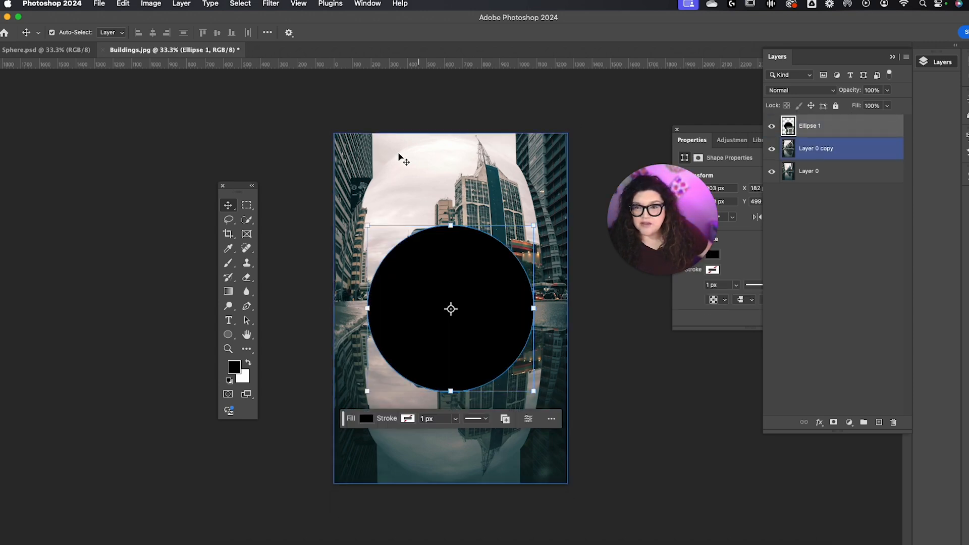
pyautogui.moveTo(451, 133); pyautogui.dragTo(450, 225)
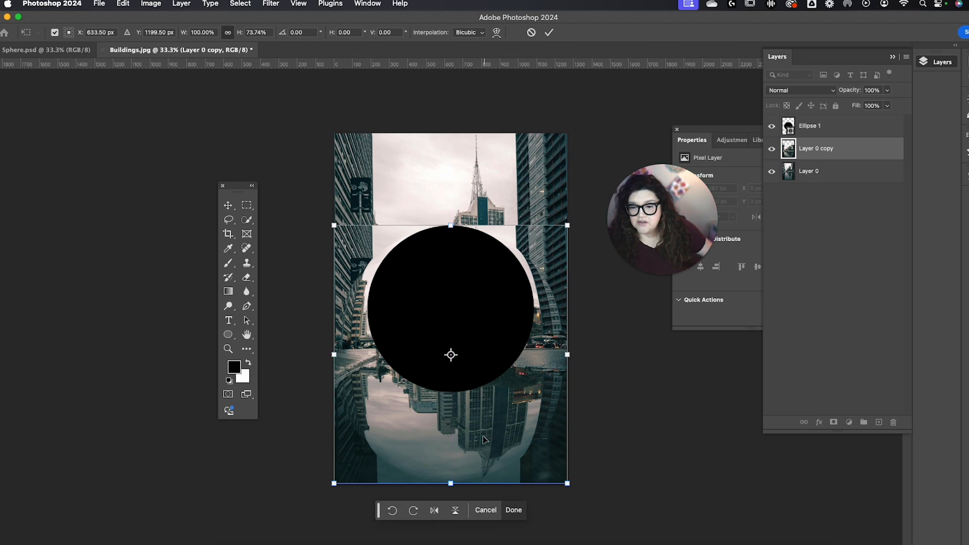
pyautogui.moveTo(451, 483); pyautogui.dragTo(454, 387)
pyautogui.moveTo(567, 307); pyautogui.dragTo(534, 307)
pyautogui.moveTo(333, 308); pyautogui.dragTo(367, 305)
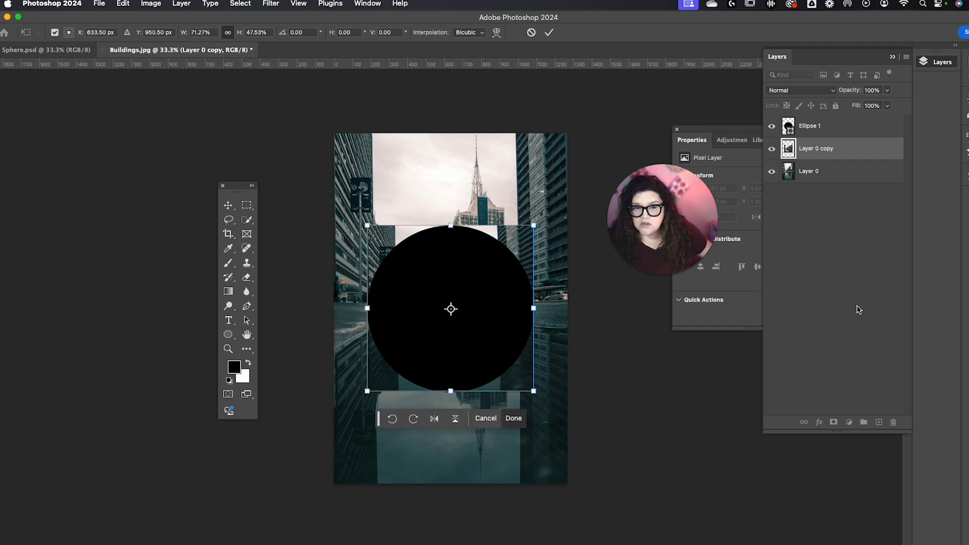
pyautogui.click(833, 304)
# Step: Try to clip the Ellipse 1 layer to the Layer 0 copy beneath it
pyautogui.moveTo(851, 147); pyautogui.dragTo(847, 132)
pyautogui.click(848, 132)
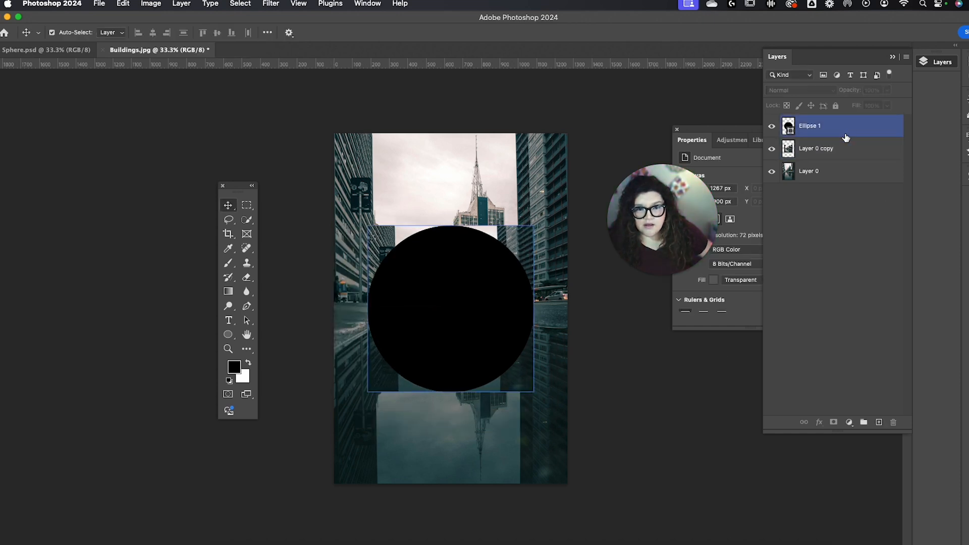
pyautogui.click(837, 143)
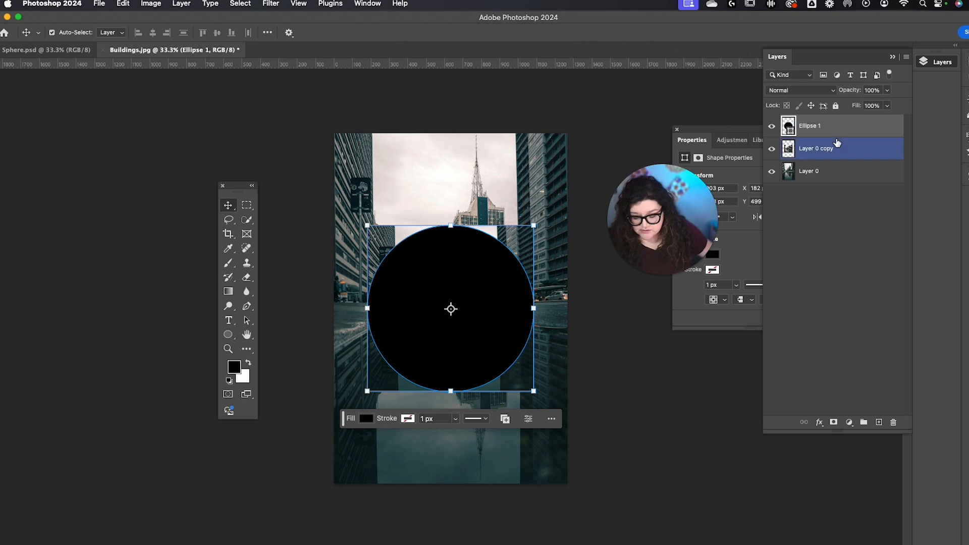
pyautogui.moveTo(837, 143); pyautogui.dragTo(836, 135)
pyautogui.keyDown('alt'); pyautogui.click(837, 136); pyautogui.keyUp('alt')
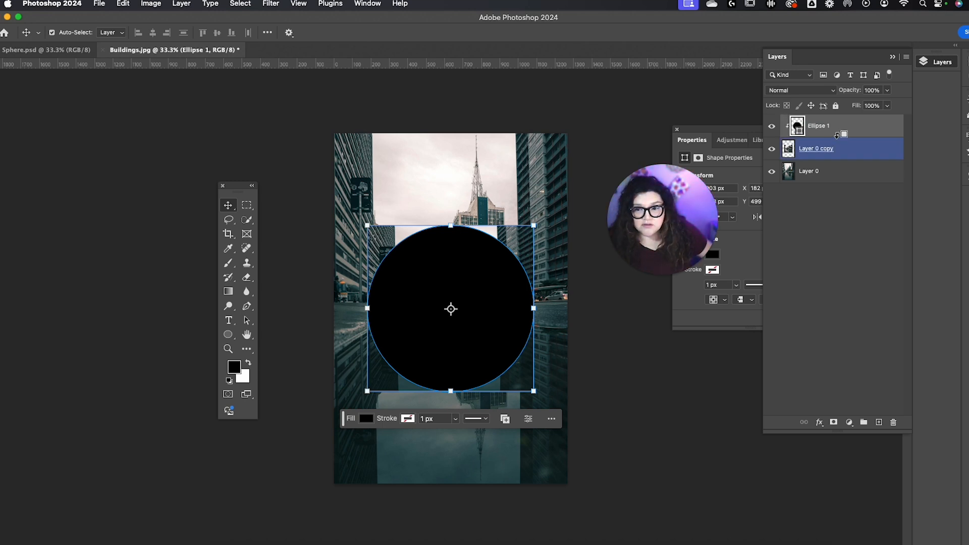
pyautogui.press('super+z')
# Step: Clip Layer 0 copy to the Ellipse 1 layer and merge the two layers
pyautogui.moveTo(900, 148); pyautogui.dragTo(852, 128)
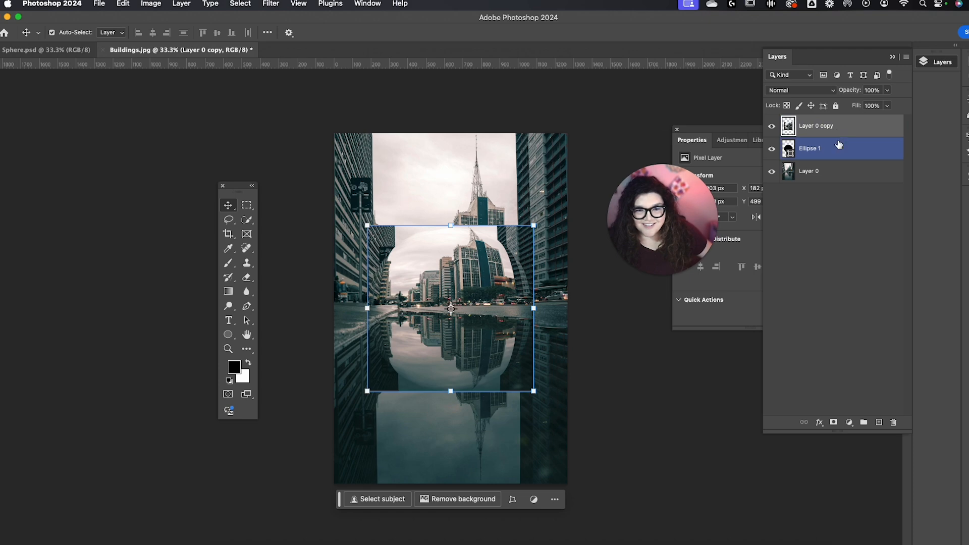
pyautogui.keyDown('alt'); pyautogui.click(838, 137); pyautogui.keyUp('alt')
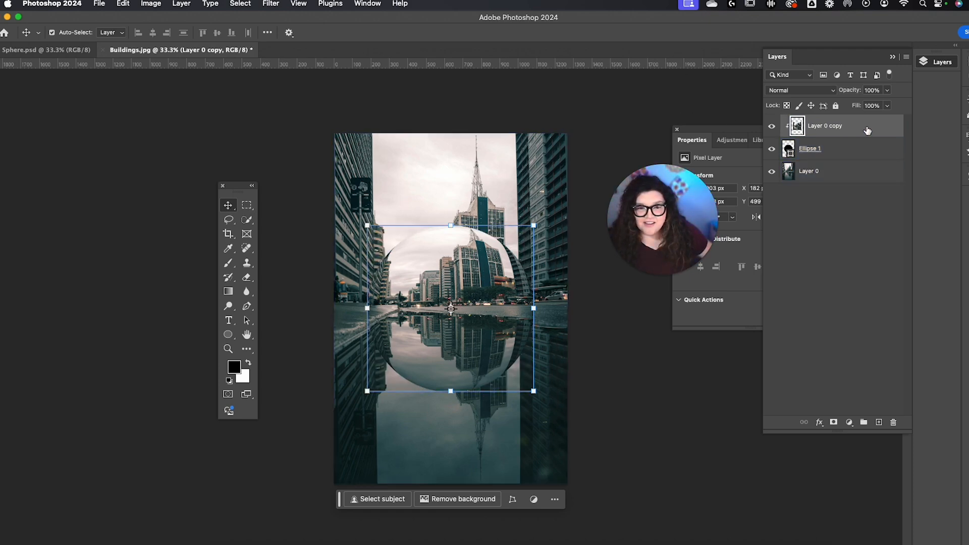
pyautogui.keyDown('shift'); pyautogui.click(865, 148); pyautogui.keyUp('shift')
pyautogui.rightClick(864, 132)
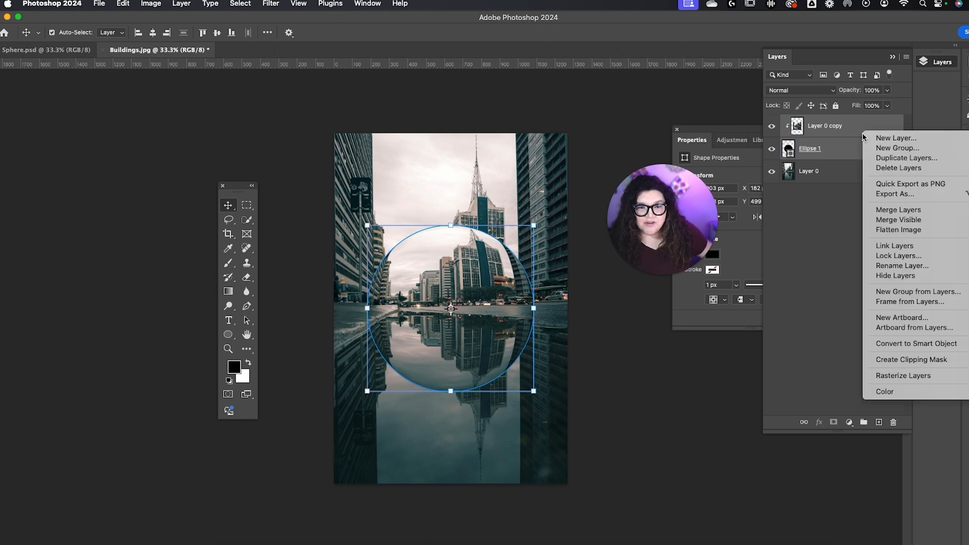
pyautogui.click(924, 213)
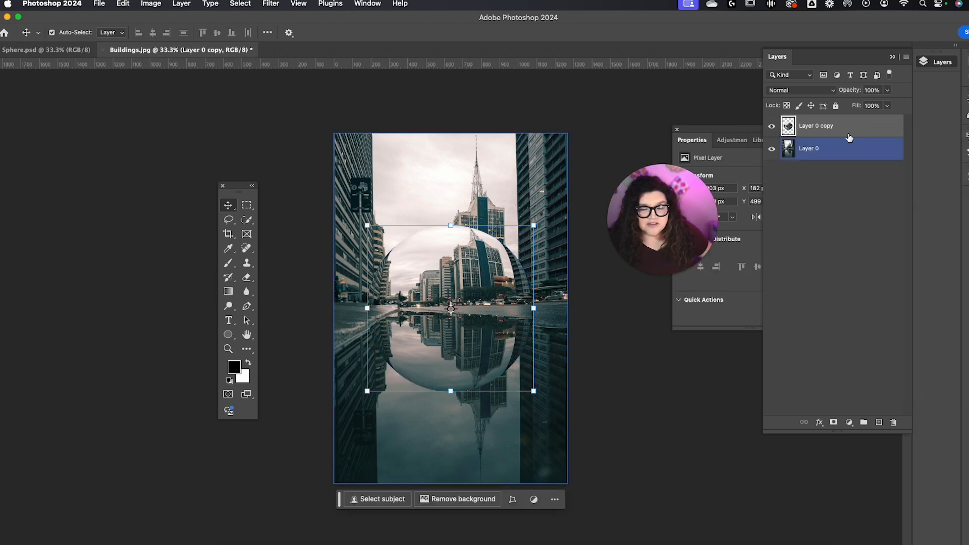
# Step: On a new layer, paint a soft white highlight around the sphere's upper-left edge with a 444 px brush
pyautogui.click(878, 423)
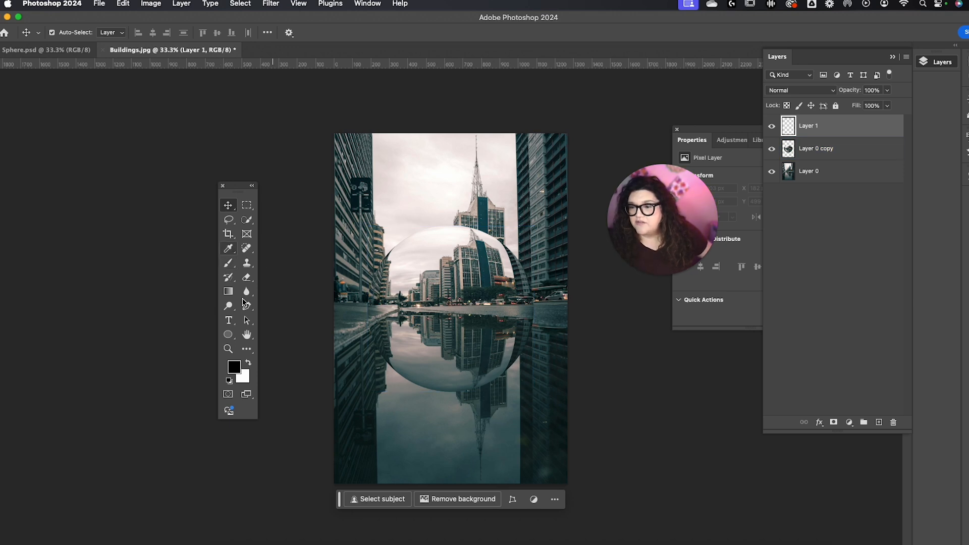
pyautogui.click(229, 263)
pyautogui.click(246, 364)
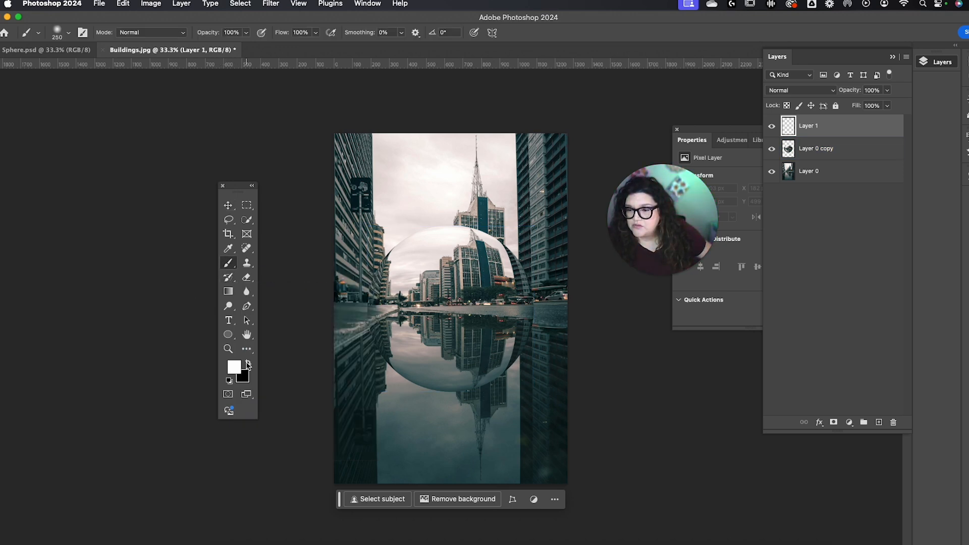
pyautogui.click(60, 33)
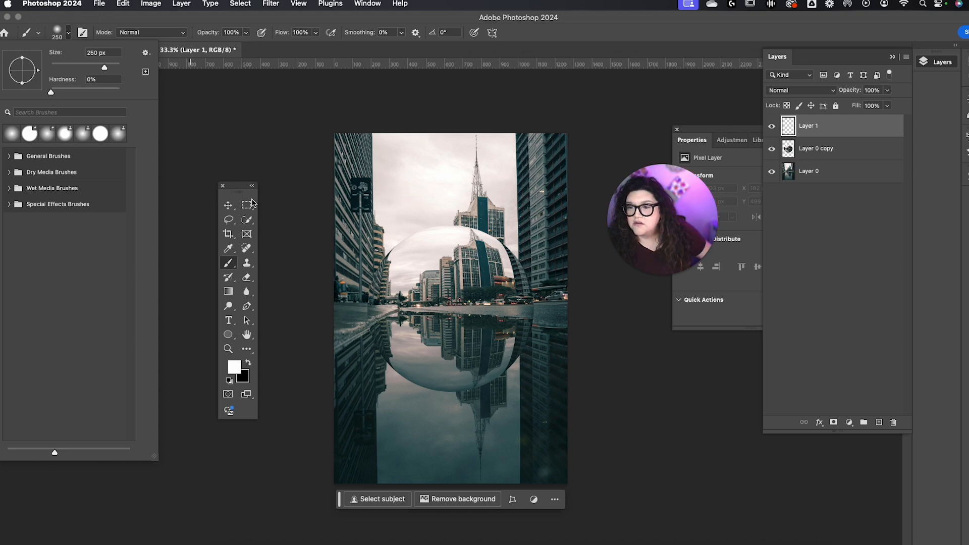
pyautogui.moveTo(107, 70); pyautogui.dragTo(113, 69)
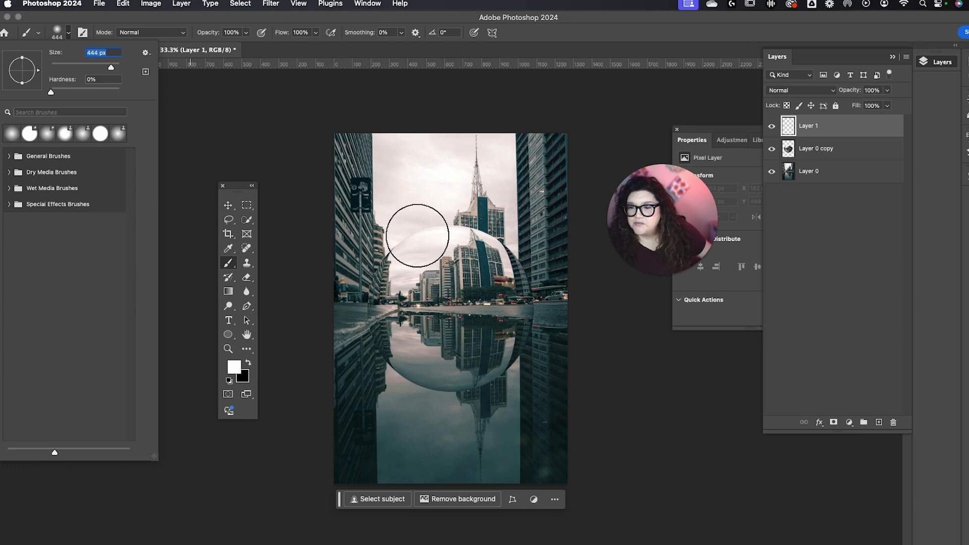
pyautogui.click(396, 220)
pyautogui.moveTo(396, 217)
pyautogui.mouseDown()
pyautogui.moveTo(370, 266)
pyautogui.moveTo(368, 303)
pyautogui.moveTo(444, 189)
pyautogui.moveTo(380, 298)
pyautogui.mouseUp()
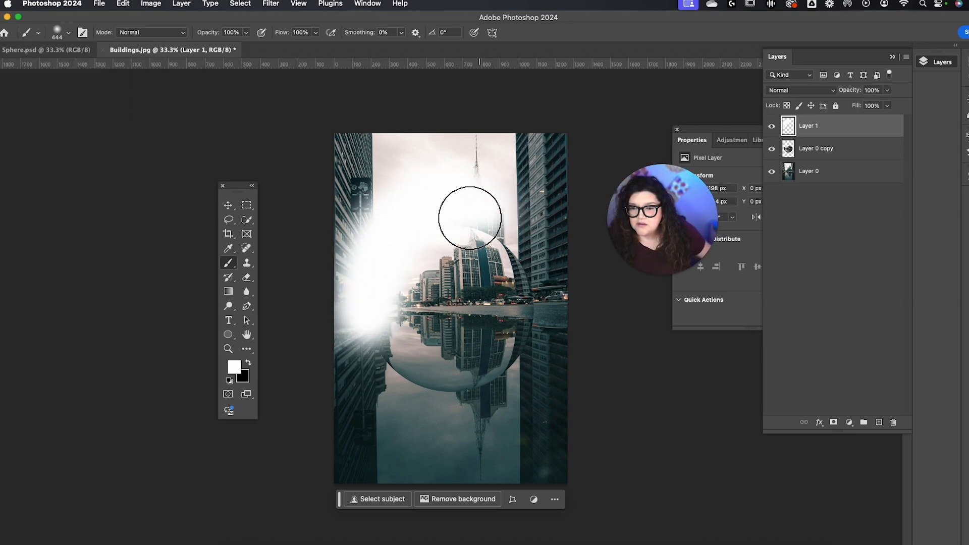
# Step: Paint a soft black shadow around the sphere's lower-right edge on the same layer
pyautogui.click(249, 364)
pyautogui.moveTo(400, 389)
pyautogui.mouseDown()
pyautogui.moveTo(520, 378)
pyautogui.moveTo(542, 282)
pyautogui.moveTo(504, 350)
pyautogui.moveTo(610, 404)
pyautogui.mouseUp()
pyautogui.hotkey('ctrl', 'z')
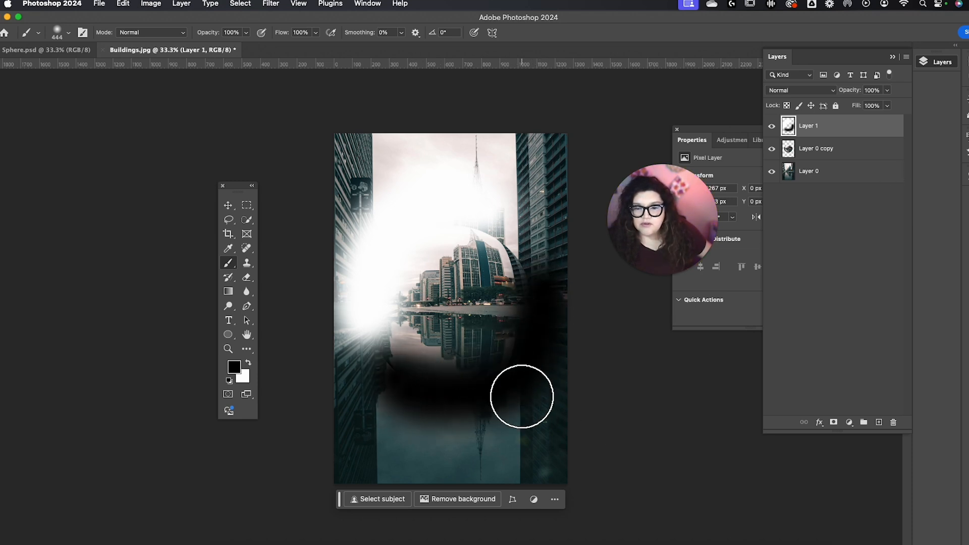
# Step: Clip Layer 1 to Layer 0 copy and set it to Soft Light blending at 57% opacity
pyautogui.keyDown('alt'); pyautogui.click(842, 135); pyautogui.keyUp('alt')
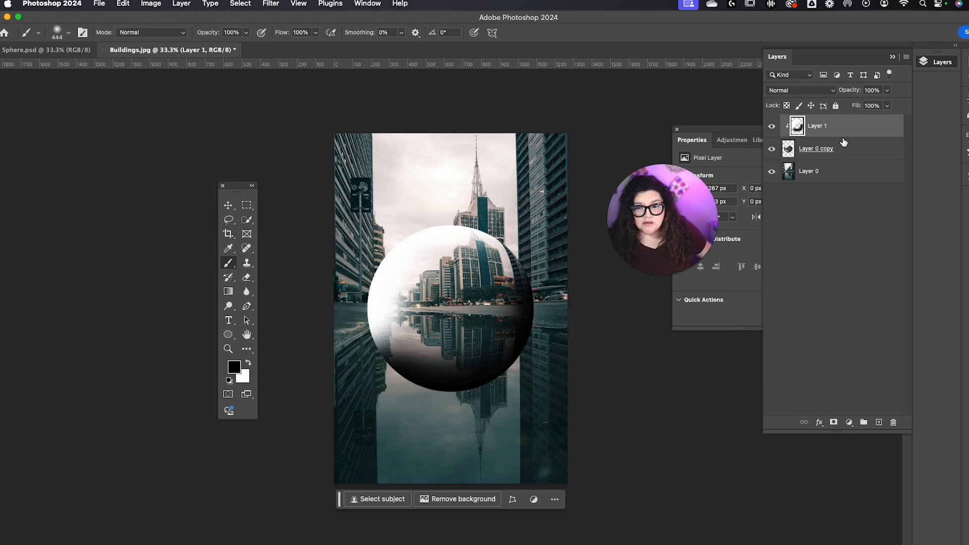
pyautogui.click(834, 94)
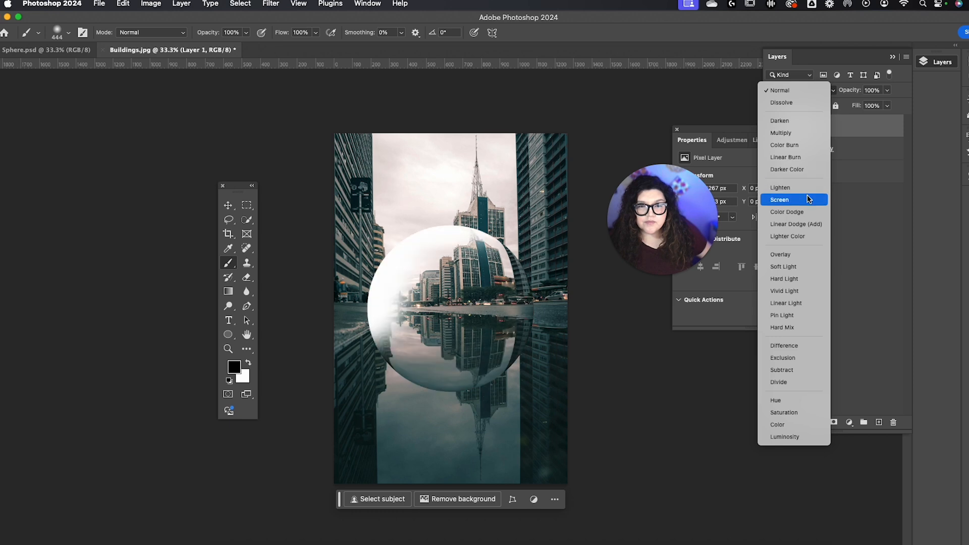
pyautogui.click(807, 267)
pyautogui.click(886, 90)
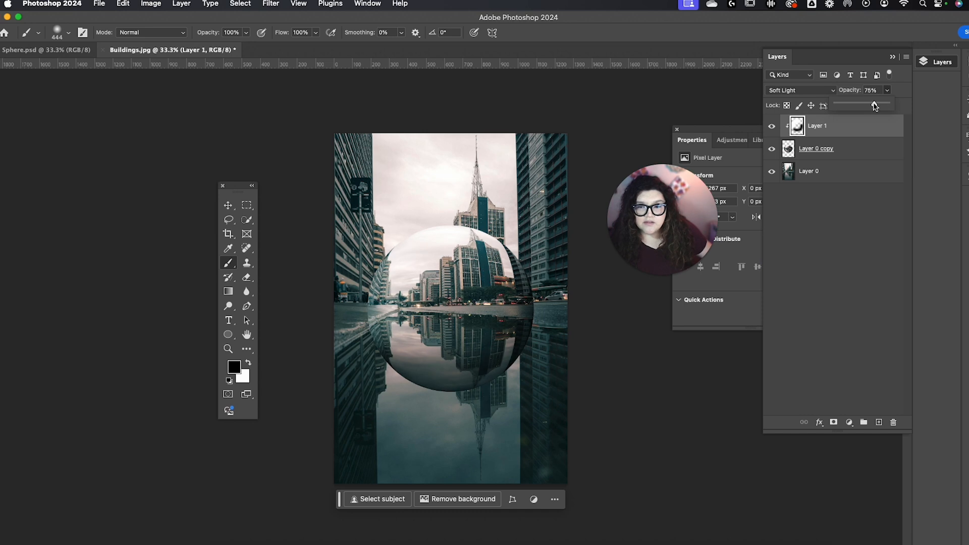
pyautogui.click(865, 104)
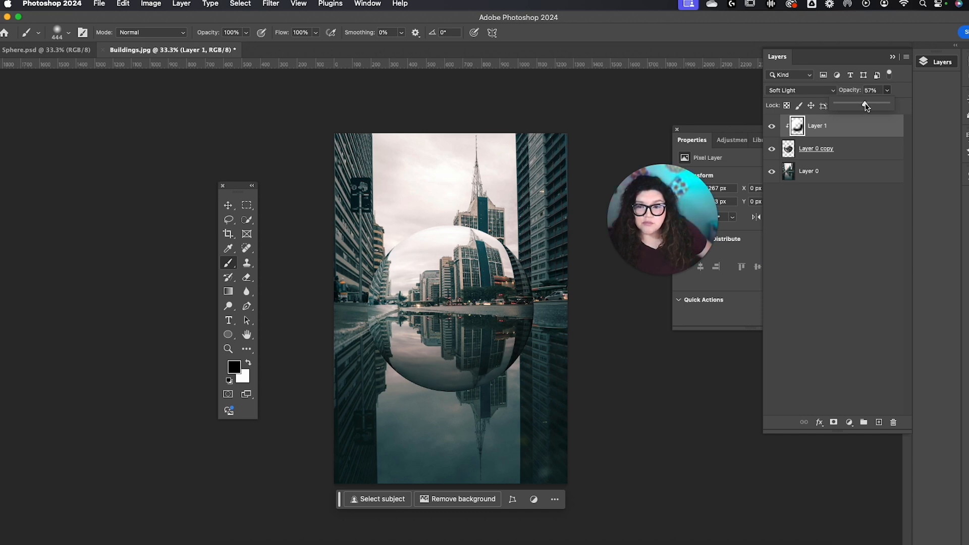
# Step: Toggle Layer 1's visibility to compare the sphere with and without its highlight and shading
pyautogui.click(772, 127)
pyautogui.click(771, 126)
pyautogui.click(771, 127)
pyautogui.click(771, 127)
pyautogui.click(772, 126)
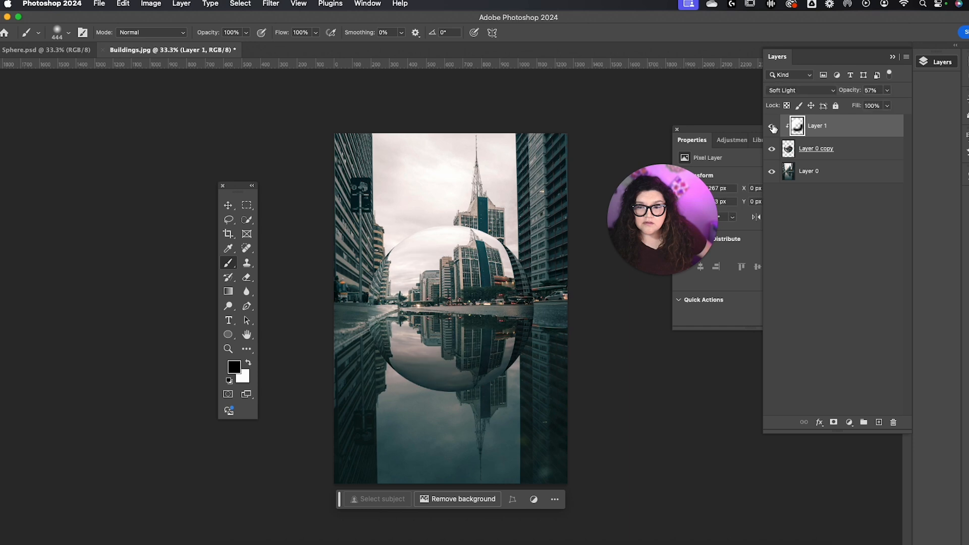
pyautogui.click(772, 128)
pyautogui.click(773, 127)
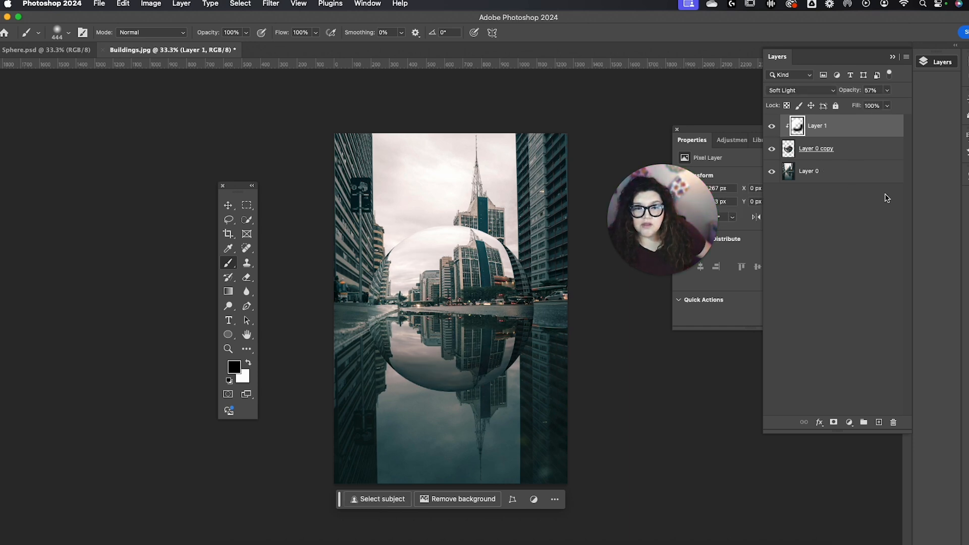
# Step: Apply a Gaussian Blur with a radius of 3.7 pixels to the Layer 0 background
pyautogui.click(869, 174)
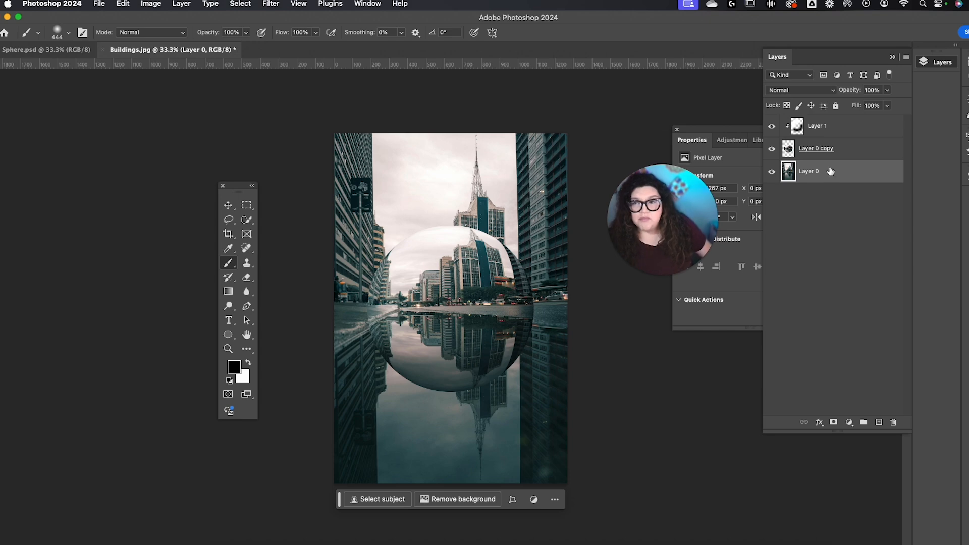
pyautogui.click(270, 4)
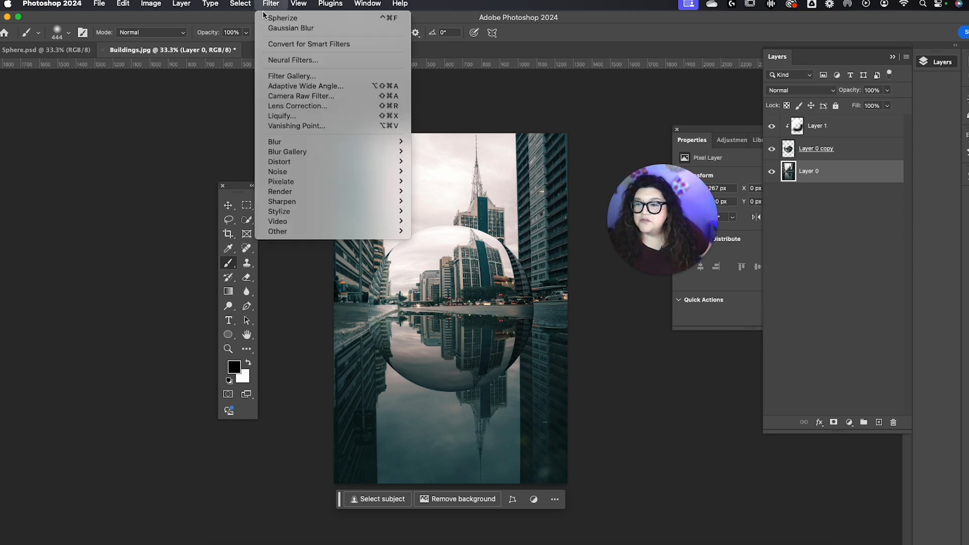
pyautogui.moveTo(325, 143)
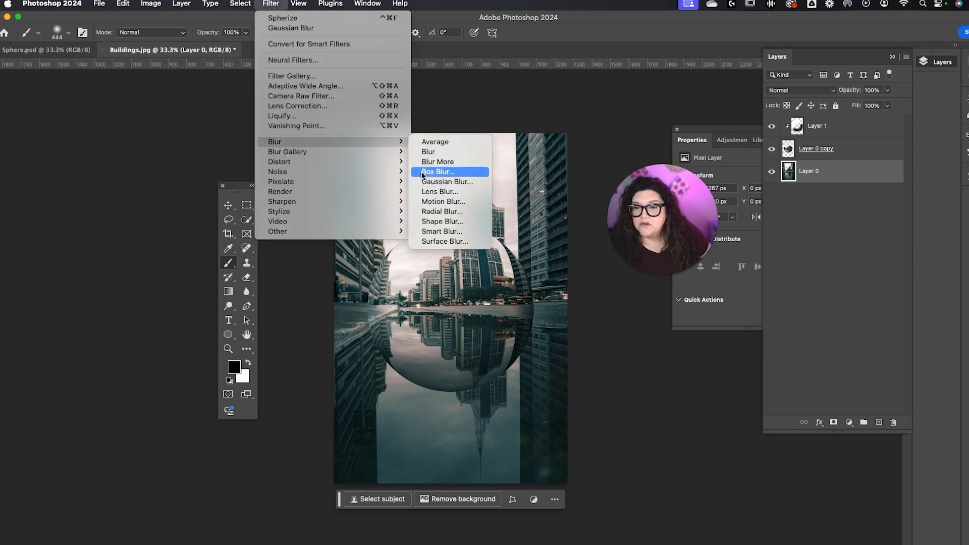
pyautogui.click(435, 182)
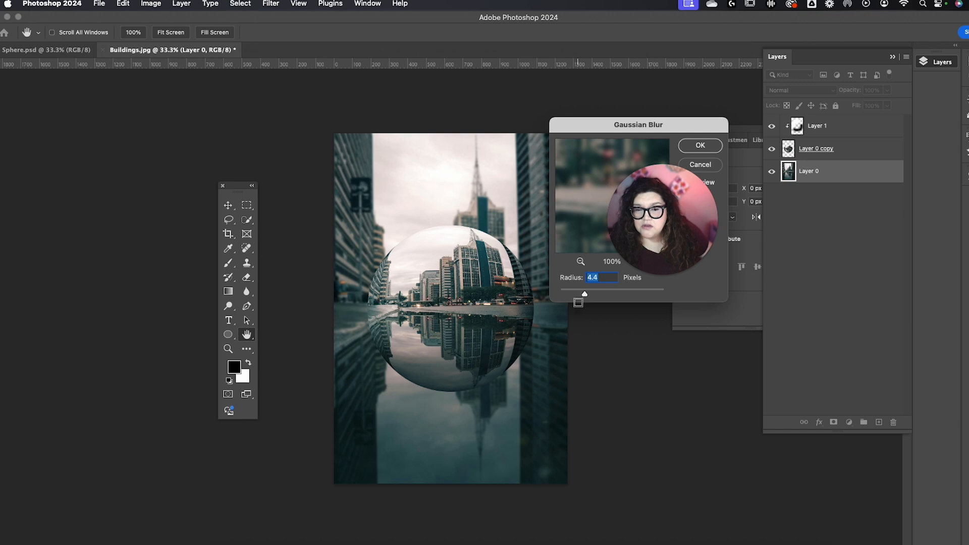
pyautogui.moveTo(584, 296); pyautogui.dragTo(581, 295)
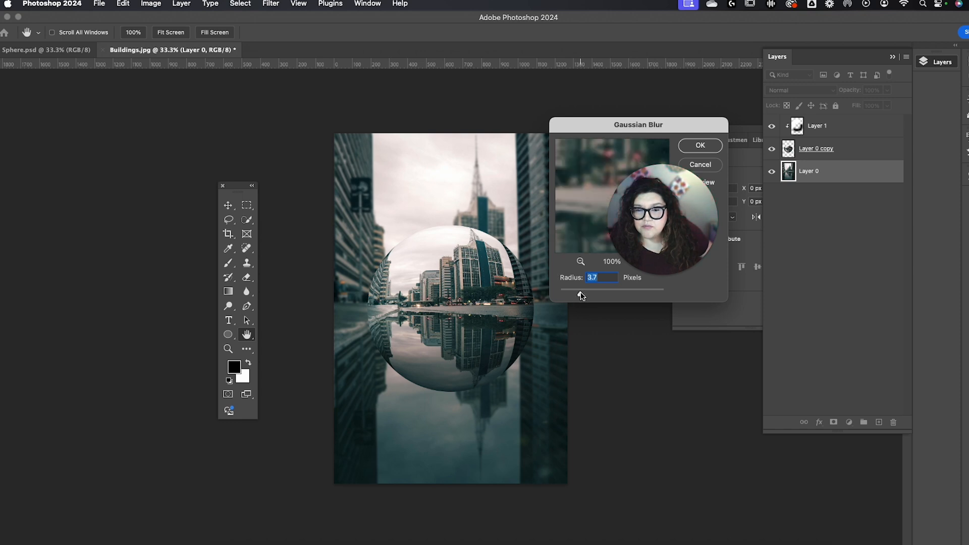
pyautogui.click(700, 145)
# Step: Add a new empty layer between Layer 0 copy and Layer 0 for the sphere's ground shadow
pyautogui.press('b')
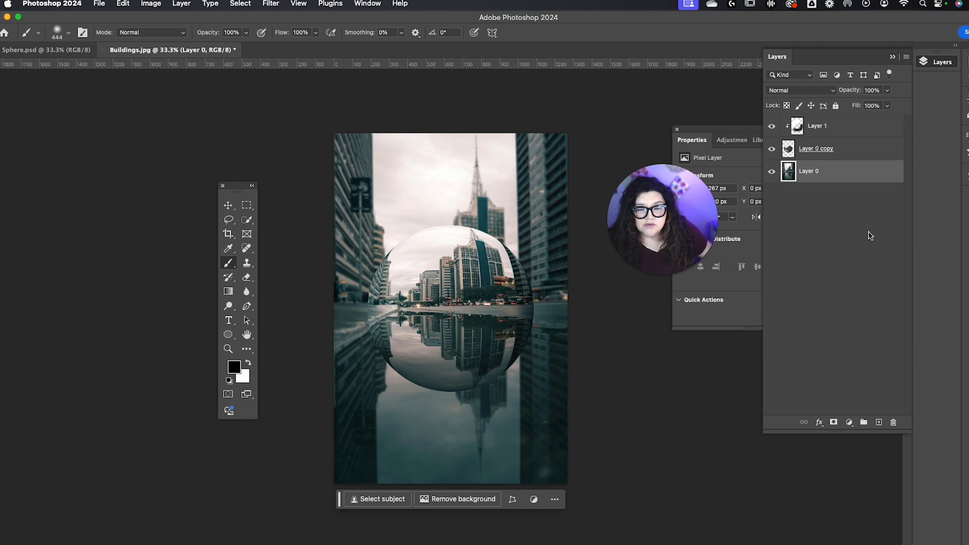
pyautogui.click(865, 145)
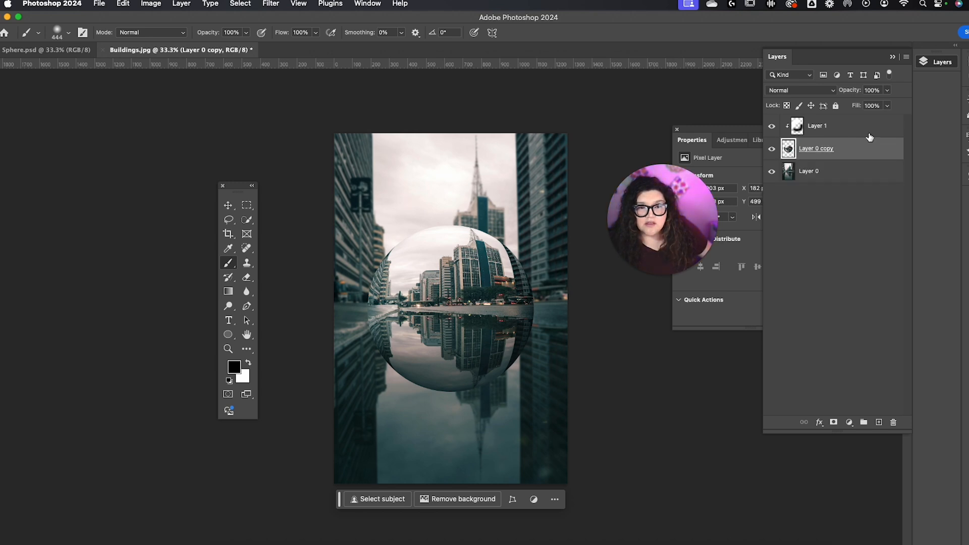
pyautogui.click(878, 422)
pyautogui.moveTo(841, 154); pyautogui.dragTo(840, 183)
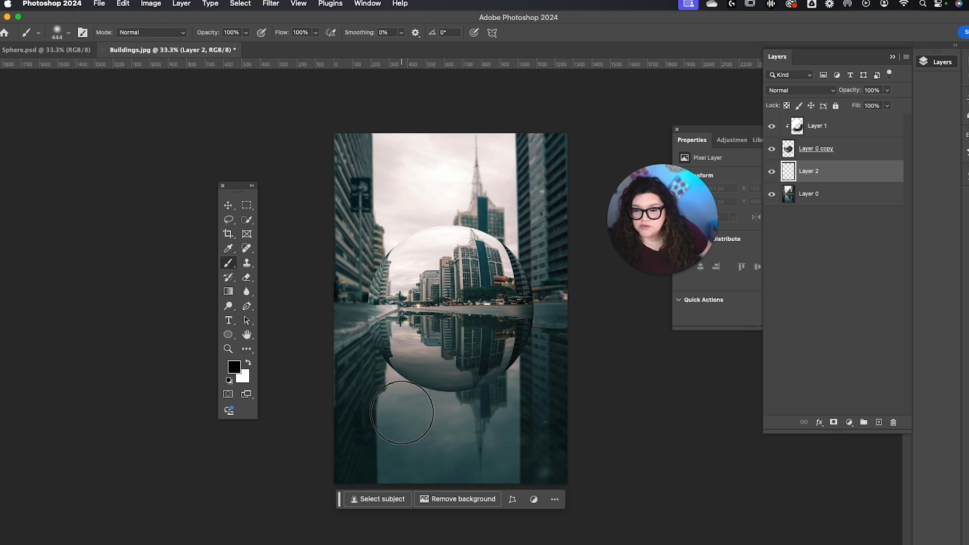
pyautogui.click(417, 413)
pyautogui.moveTo(418, 414); pyautogui.dragTo(579, 410)
pyautogui.press('super+z')
# Step: Reduce the brush size to 250 px for painting the shadow below the sphere
pyautogui.press('[')
pyautogui.press('[')
pyautogui.press('[')
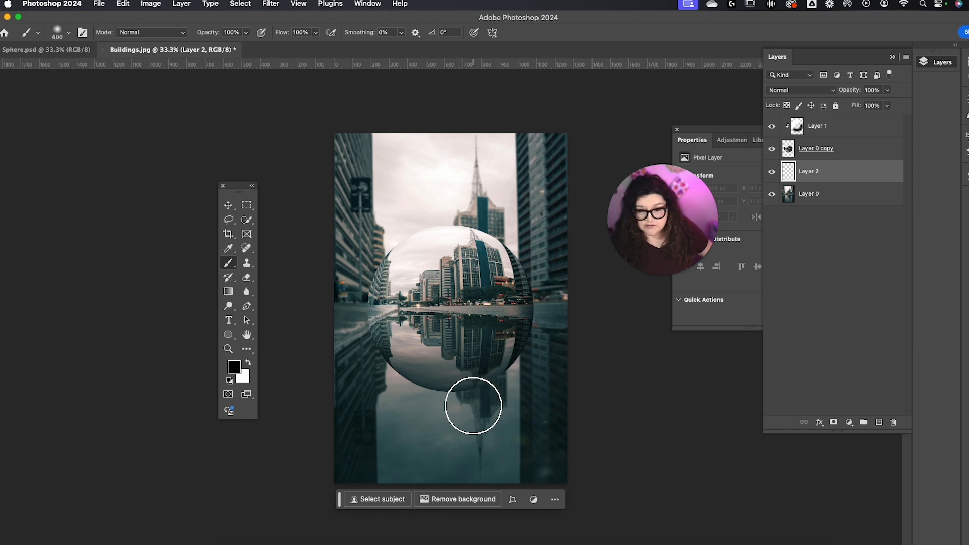
pyautogui.moveTo(414, 409); pyautogui.dragTo(492, 411)
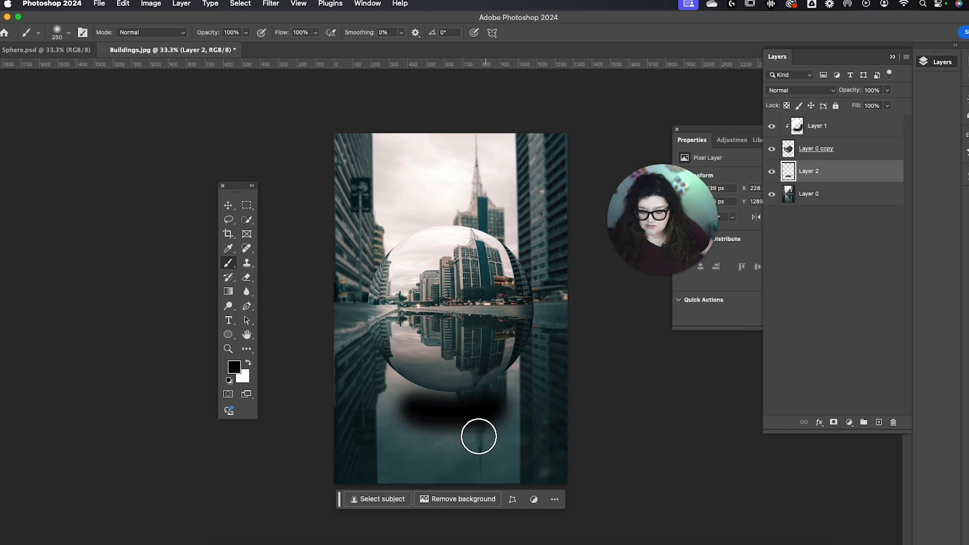
pyautogui.press('super+z')
pyautogui.moveTo(413, 415)
pyautogui.mouseDown()
pyautogui.moveTo(417, 406)
pyautogui.moveTo(490, 409)
pyautogui.mouseUp()
pyautogui.press('super+z')
# Step: Paint a short, soft black shadow on Layer 2 just below the sphere and shift it slightly right to centre it
pyautogui.moveTo(418, 407); pyautogui.dragTo(476, 408)
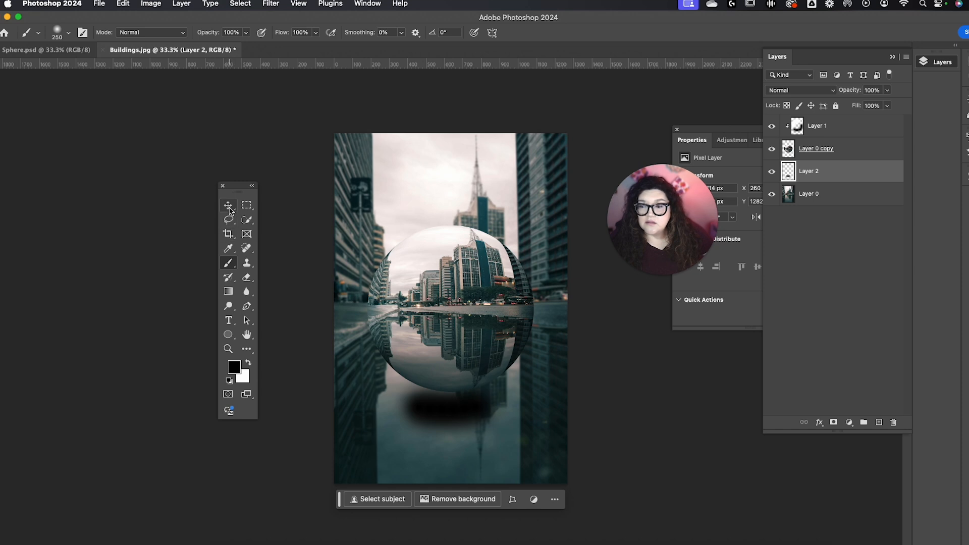
pyautogui.click(228, 205)
pyautogui.moveTo(474, 418); pyautogui.dragTo(477, 419)
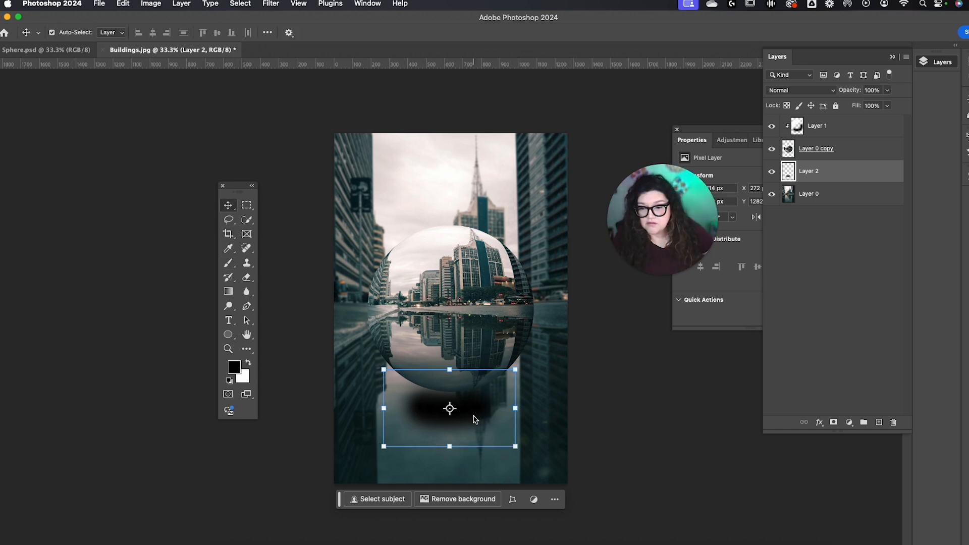
# Step: Set the Layer 2 shadow to Multiply blending at 43% opacity and deselect the layer
pyautogui.click(833, 90)
pyautogui.click(802, 130)
pyautogui.moveTo(885, 91); pyautogui.dragTo(863, 106)
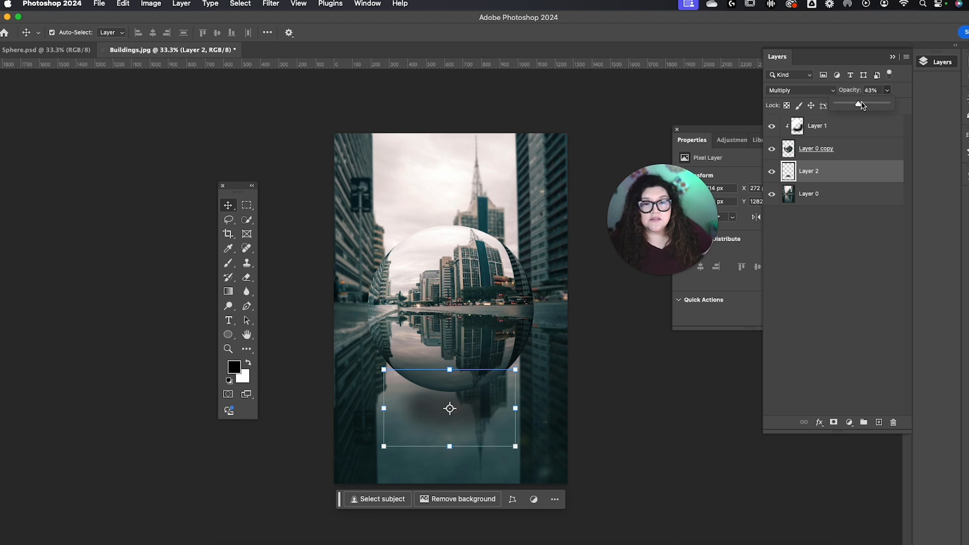
pyautogui.moveTo(861, 106); pyautogui.dragTo(858, 106)
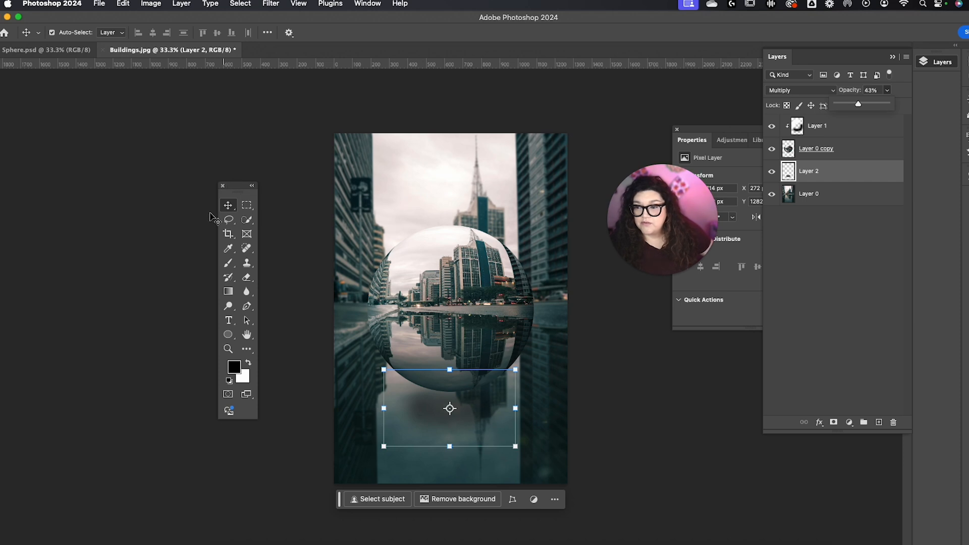
pyautogui.click(156, 215)
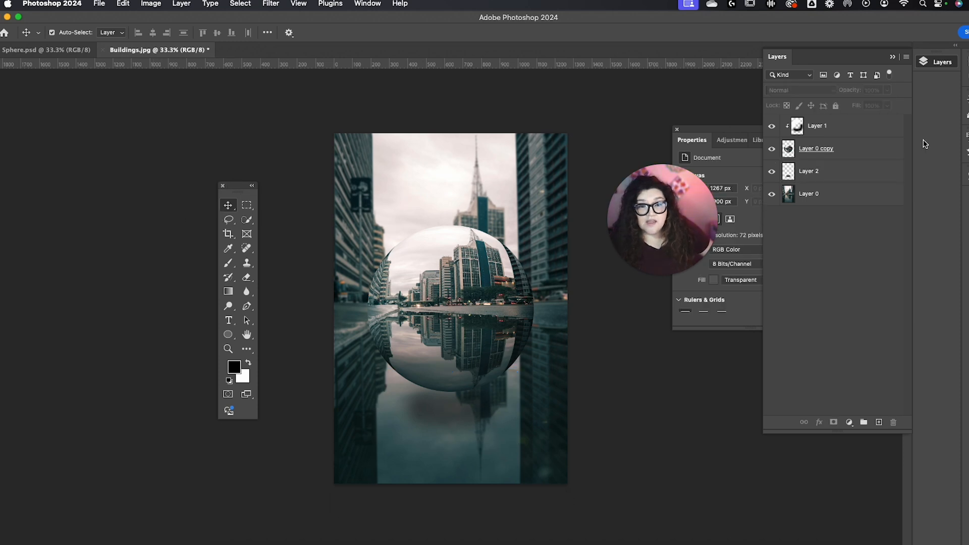
# Step: Merge Layer 1, Layer 0 copy and Layer 2 into a single sphere layer
pyautogui.click(882, 133)
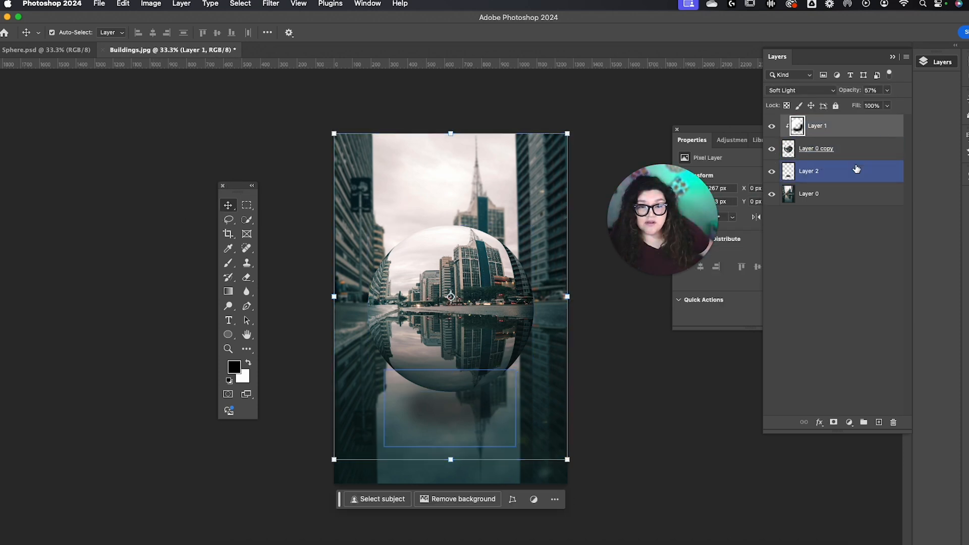
pyautogui.keyDown('shift'); pyautogui.click(857, 168); pyautogui.keyUp('shift')
pyautogui.rightClick(867, 144)
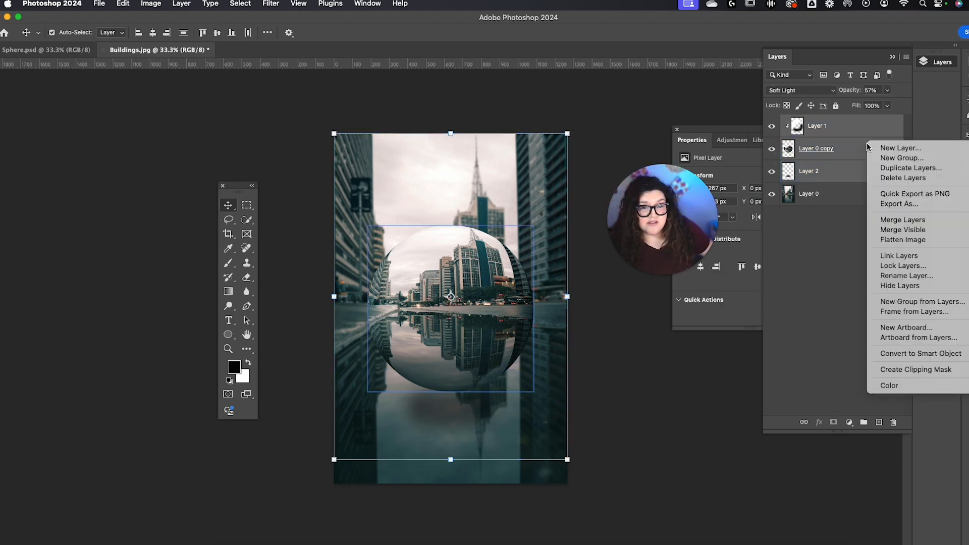
pyautogui.click(902, 221)
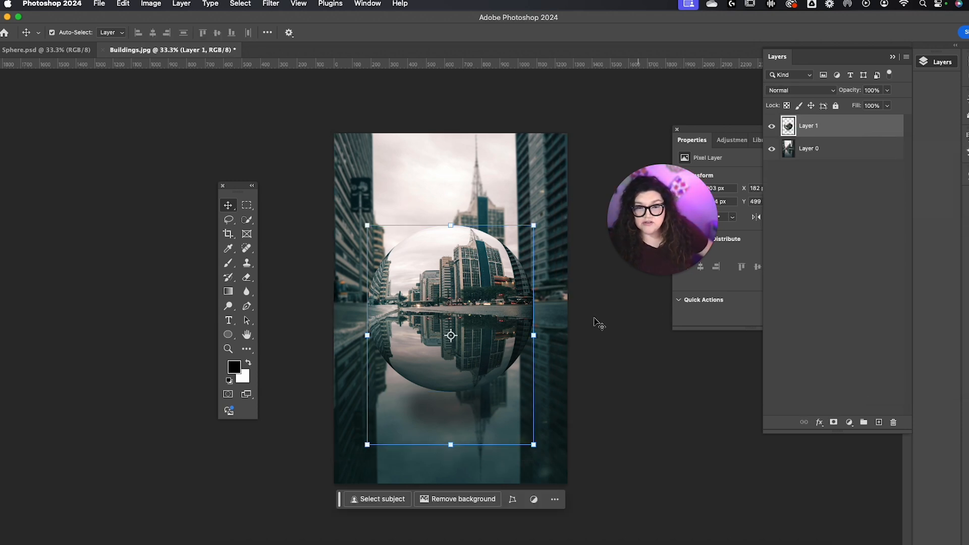
# Step: Move the merged sphere and its shadow slightly higher in the photo and deselect the layer
pyautogui.moveTo(458, 291); pyautogui.dragTo(479, 267)
pyautogui.moveTo(495, 309)
pyautogui.mouseDown()
pyautogui.moveTo(483, 306)
pyautogui.moveTo(497, 315)
pyautogui.mouseUp()
pyautogui.click(605, 415)
pyautogui.click(560, 398)
pyautogui.click(500, 335)
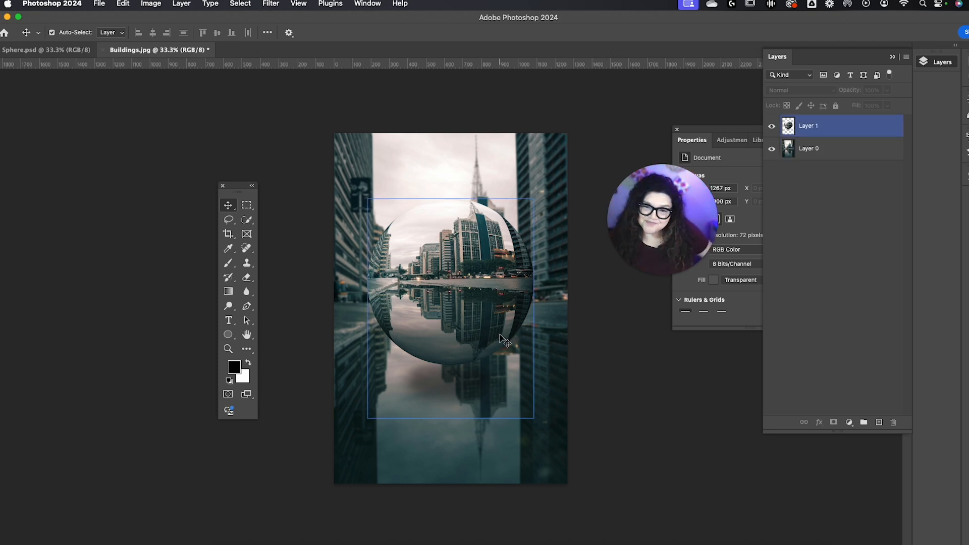
pyautogui.click(598, 320)
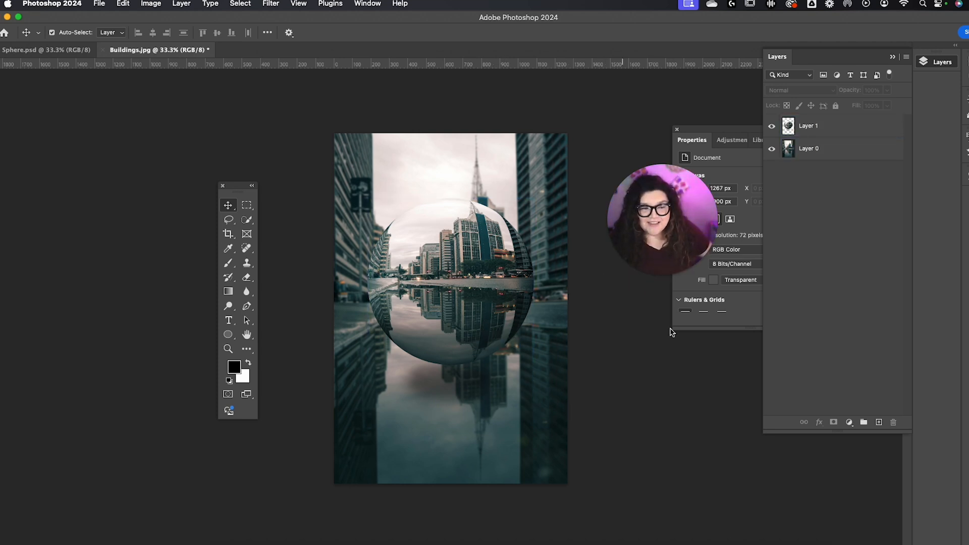